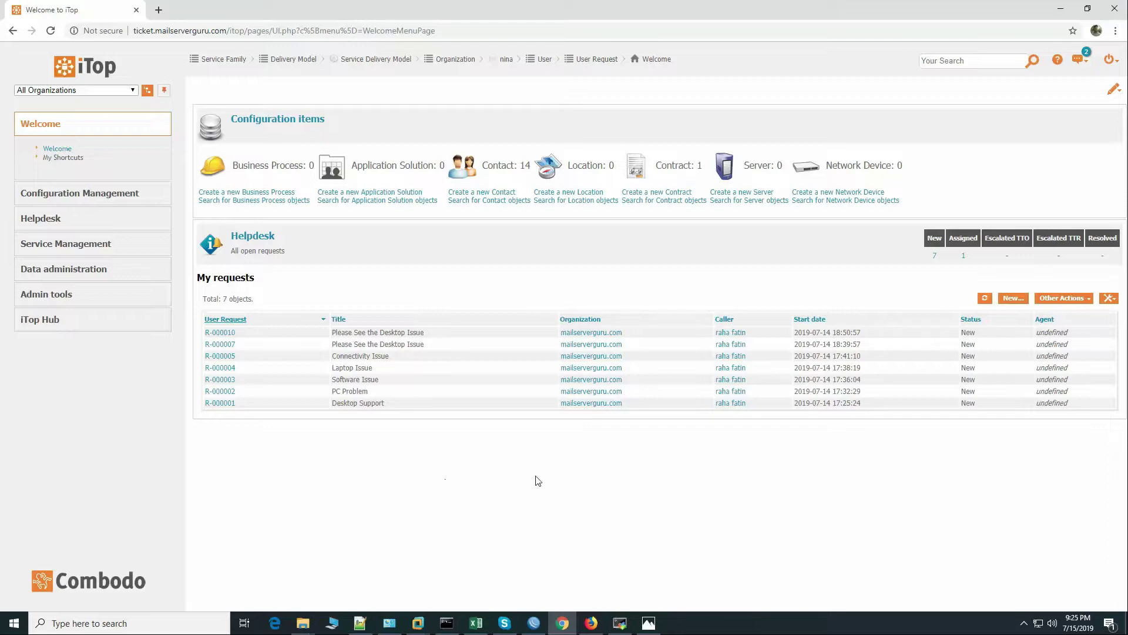
# Step: Open the iTop-Organization.PNG chart of the three support teams over the browser
pyautogui.click(649, 624)
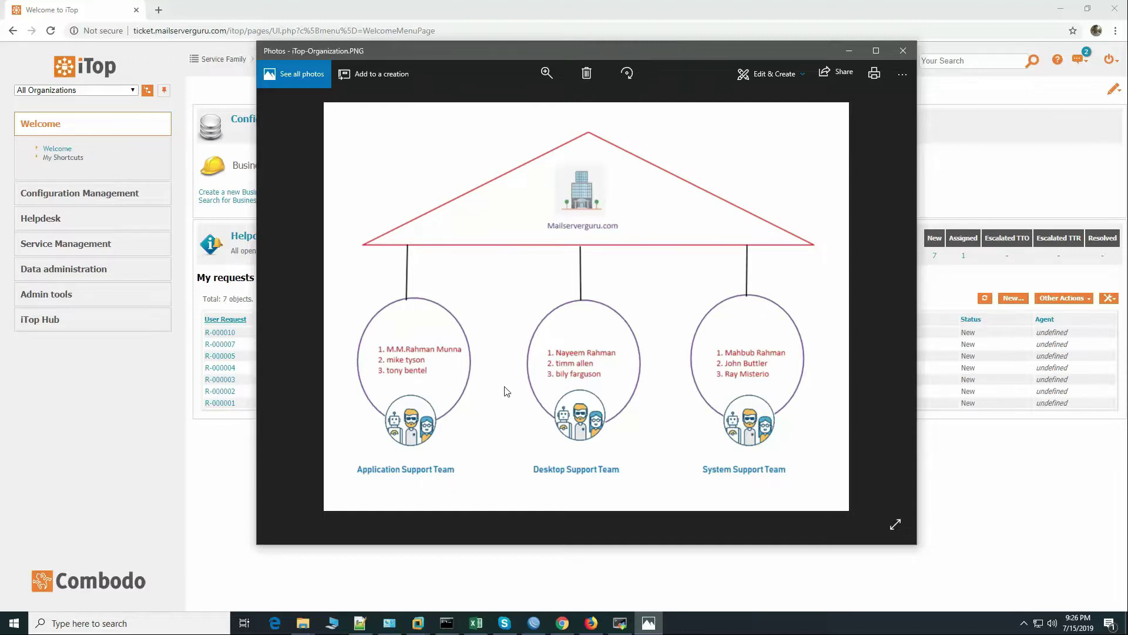
# Step: From the Helpdesk section, show All open requests, listing 8 user requests
pyautogui.click(64, 219)
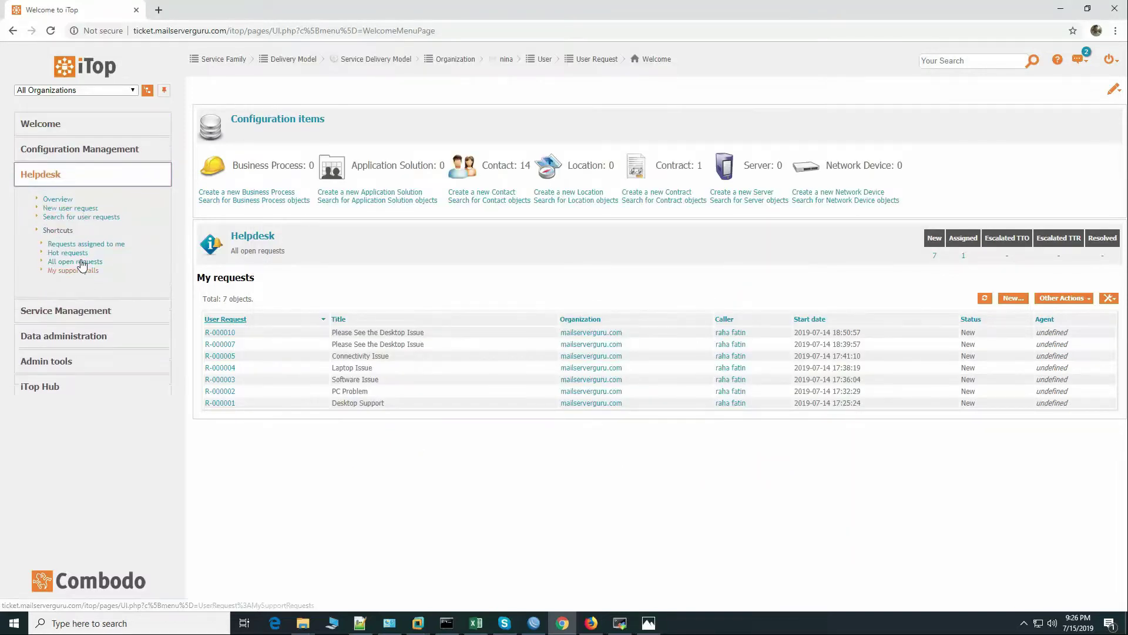
pyautogui.click(85, 261)
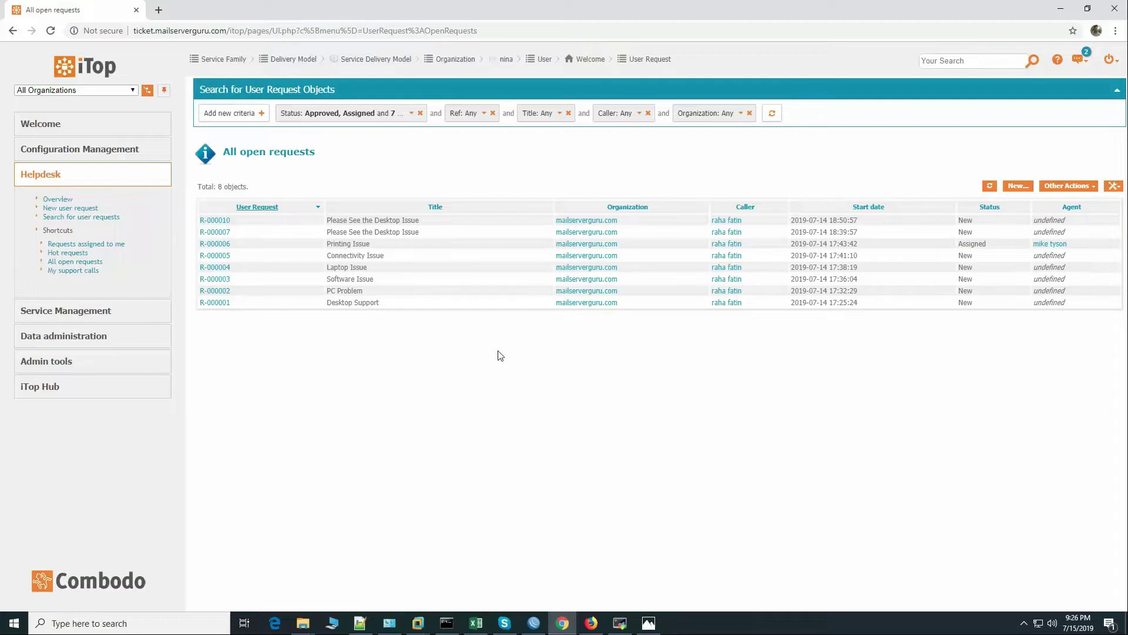
pyautogui.click(649, 620)
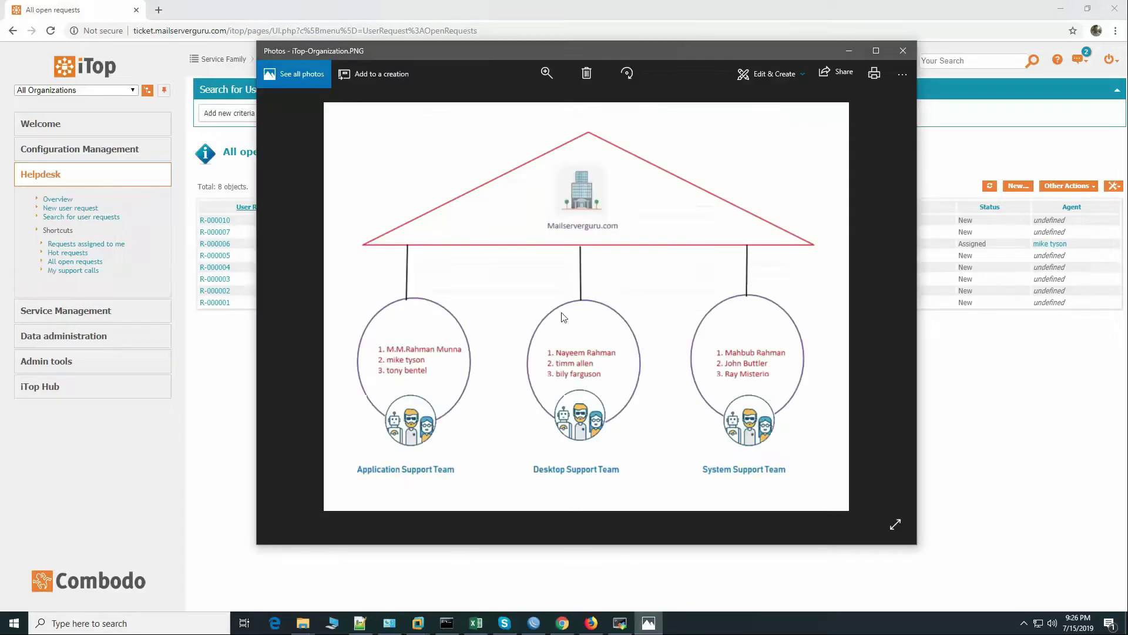
pyautogui.click(887, 307)
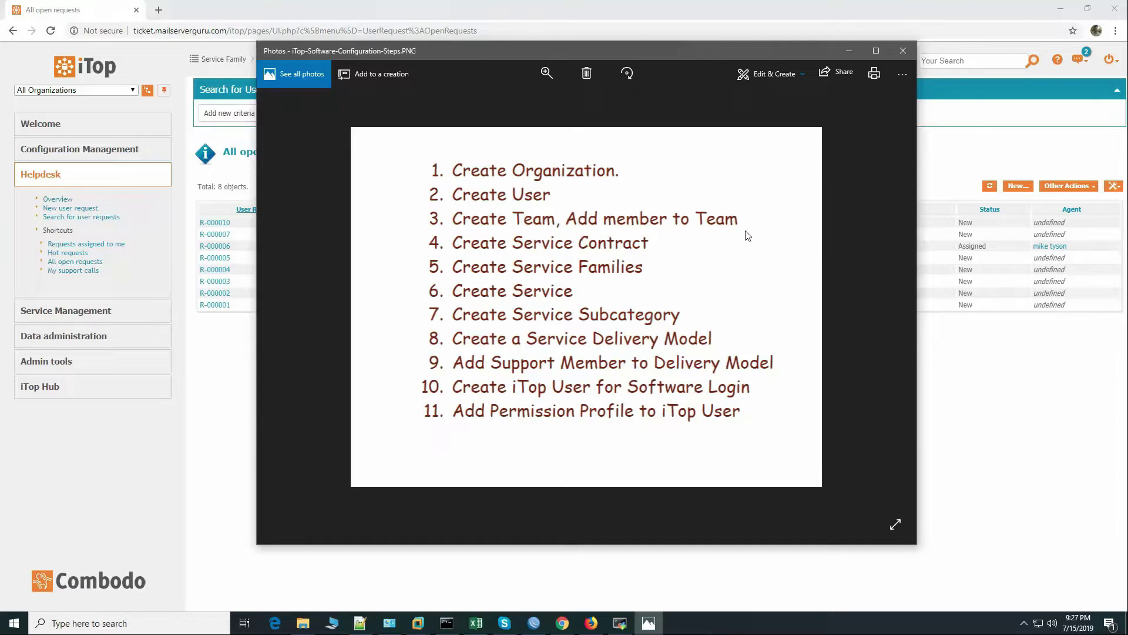
pyautogui.click(218, 374)
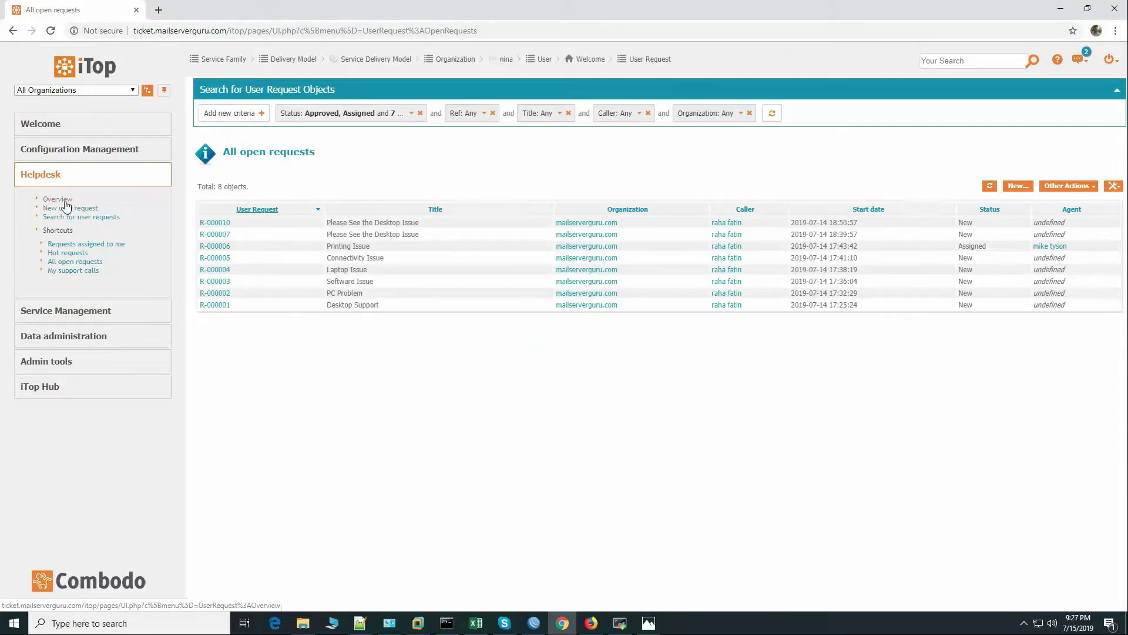
# Step: Show all 11 persons from Contacts on one page, then return to the Contacts overview
pyautogui.click(54, 149)
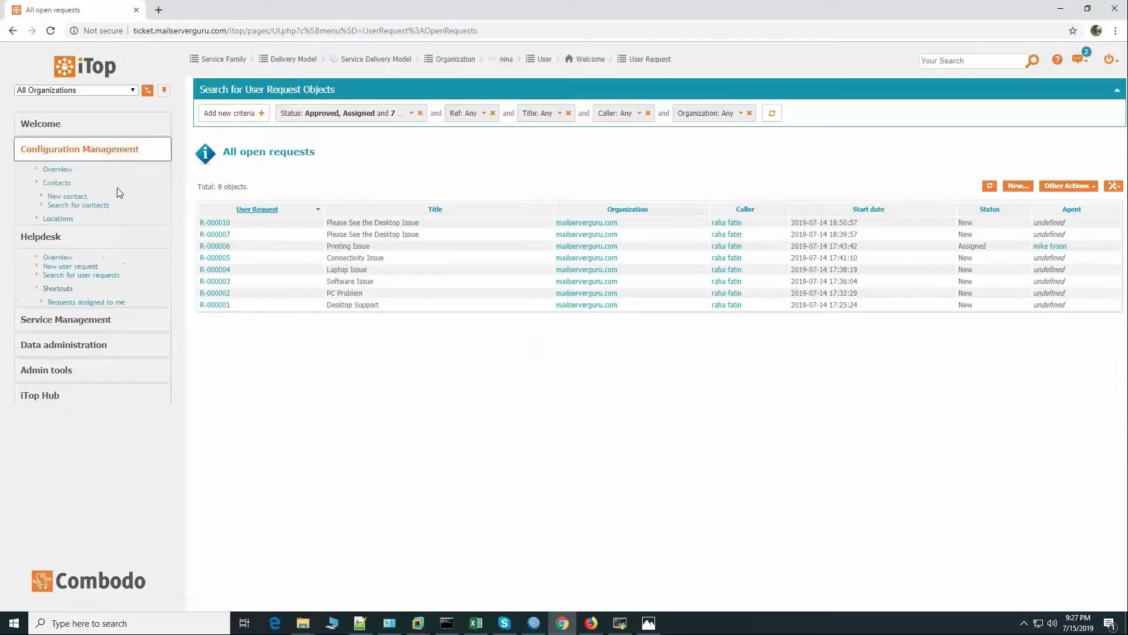
pyautogui.click(57, 187)
pyautogui.click(333, 174)
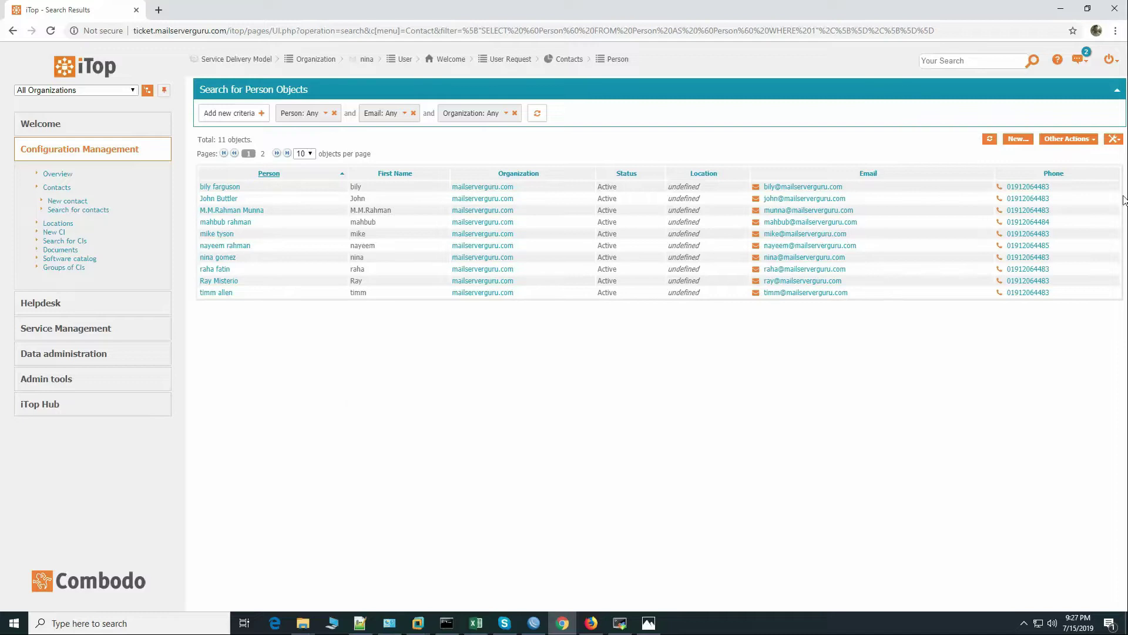
pyautogui.click(1116, 140)
pyautogui.click(235, 154)
pyautogui.click(307, 153)
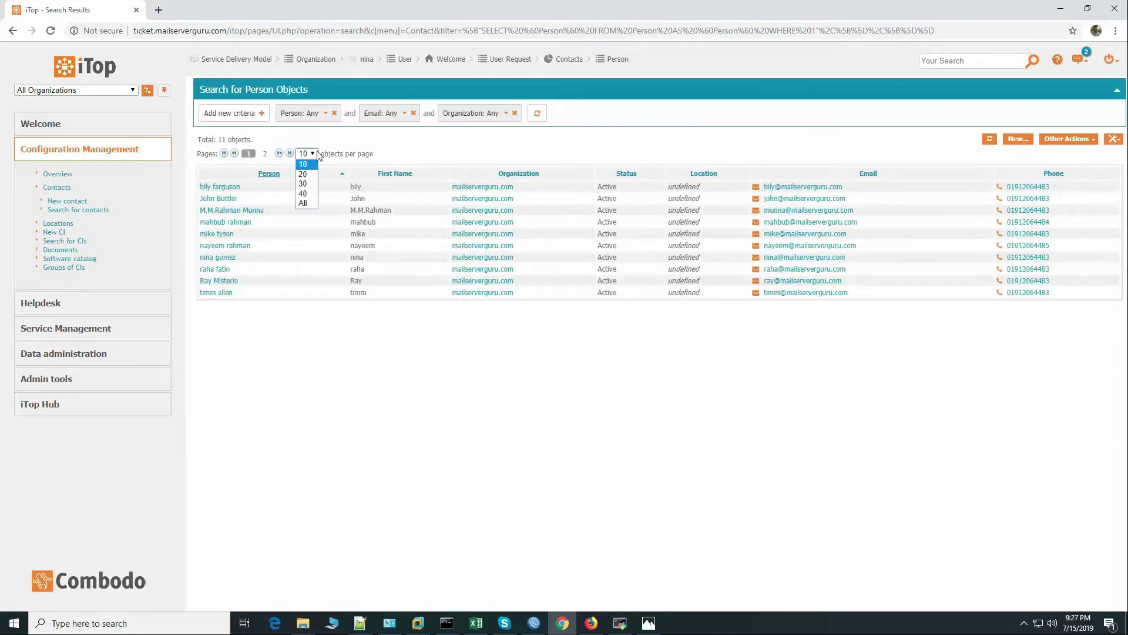
pyautogui.click(309, 203)
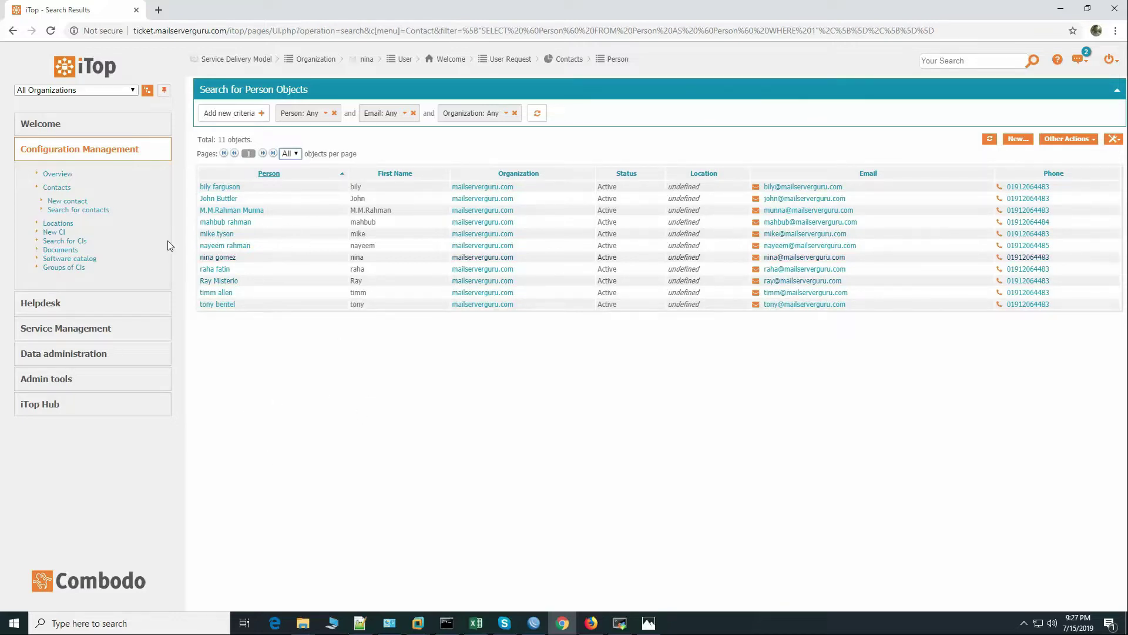
pyautogui.click(64, 189)
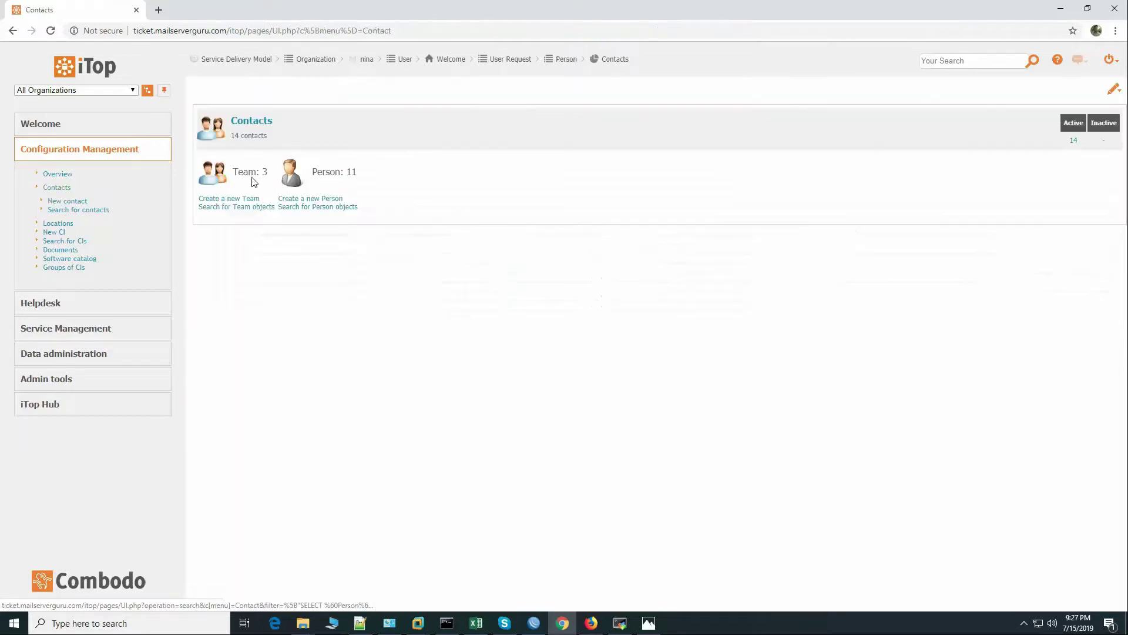
pyautogui.click(245, 175)
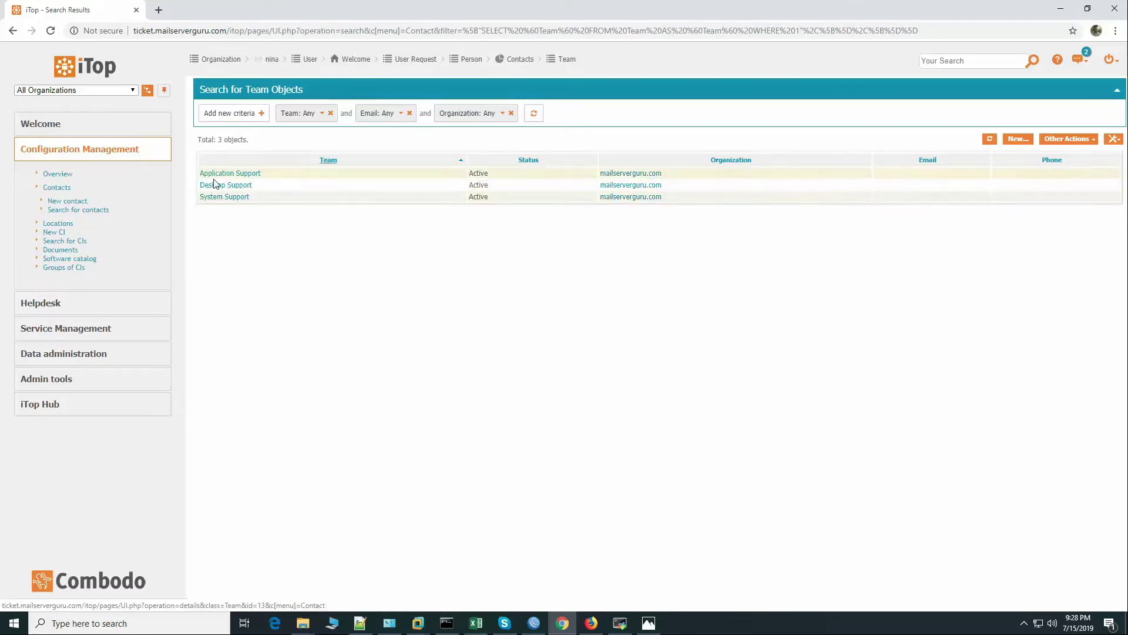
pyautogui.click(250, 174)
pyautogui.click(302, 135)
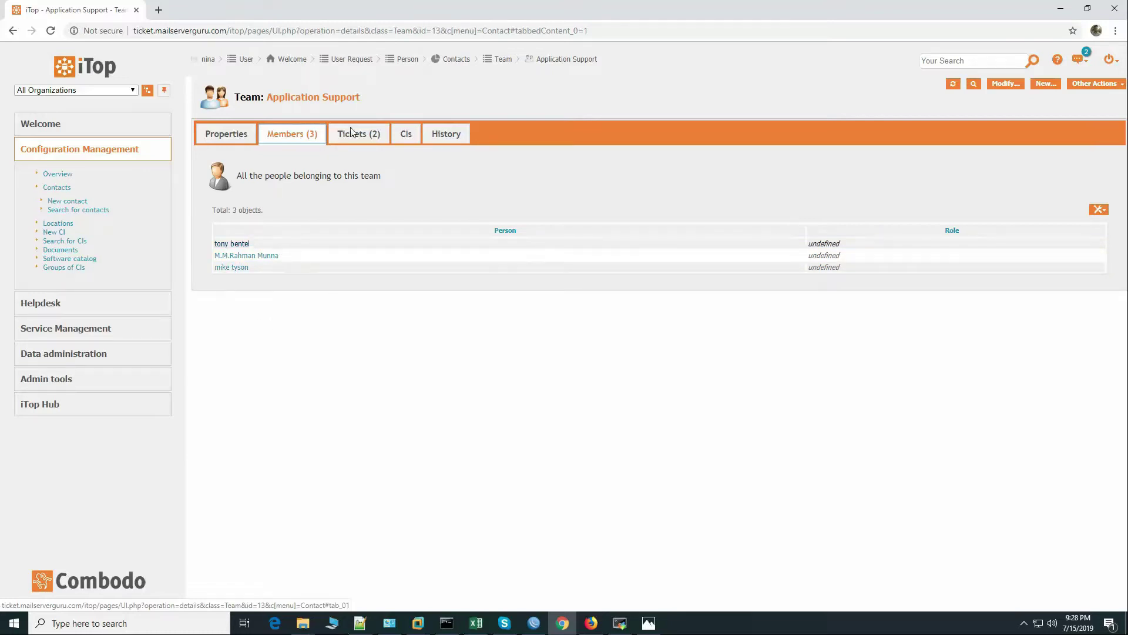
pyautogui.click(56, 186)
pyautogui.click(250, 175)
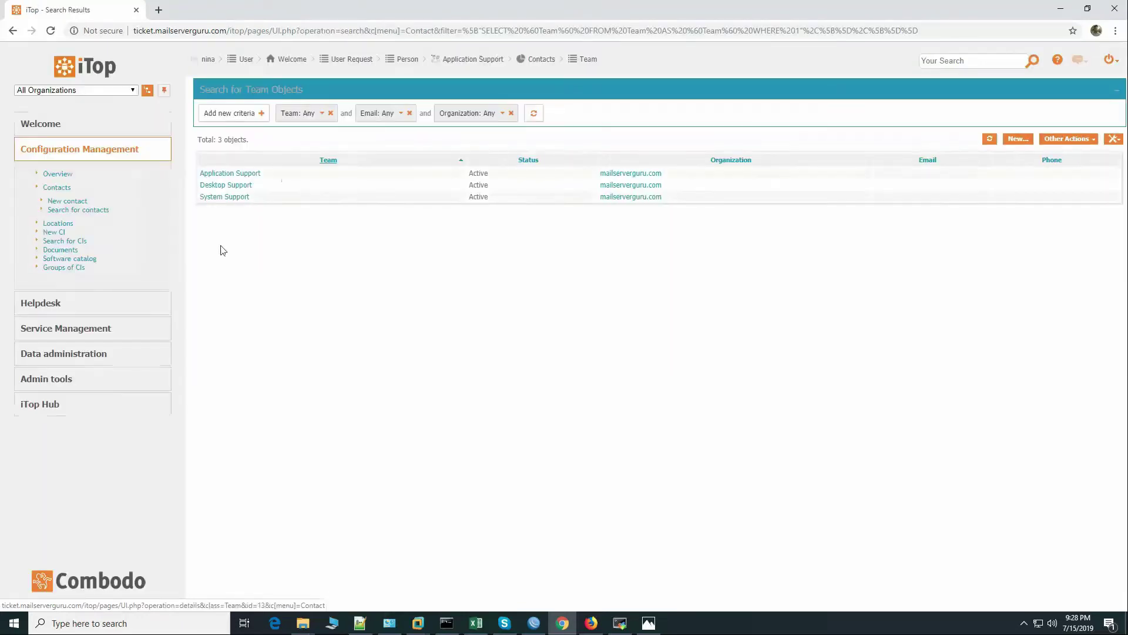
pyautogui.click(235, 185)
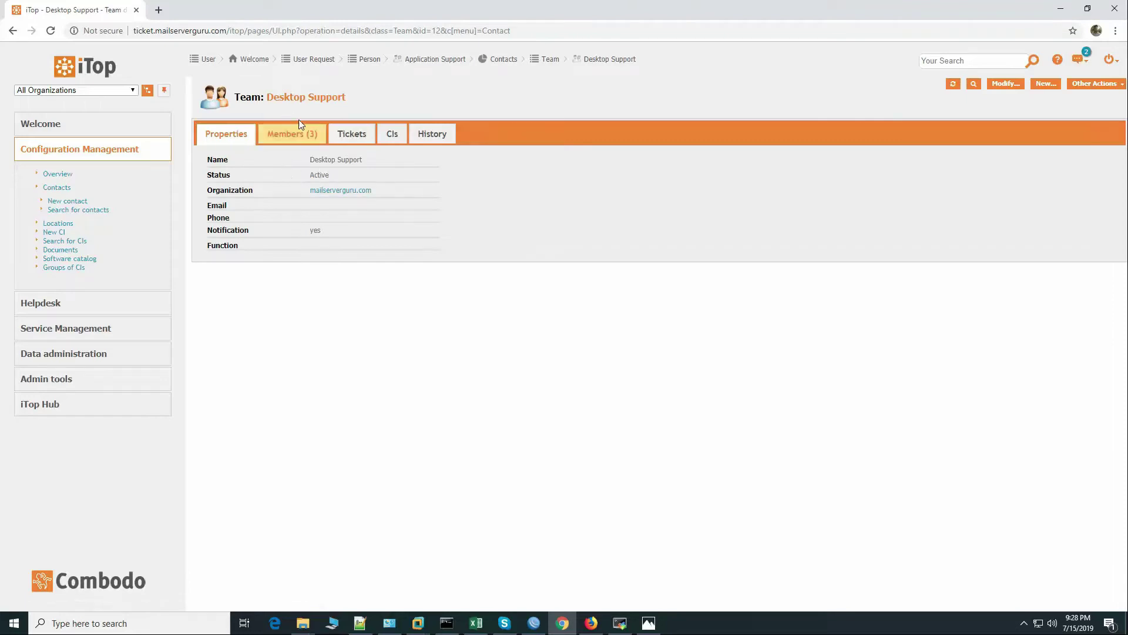
pyautogui.click(293, 134)
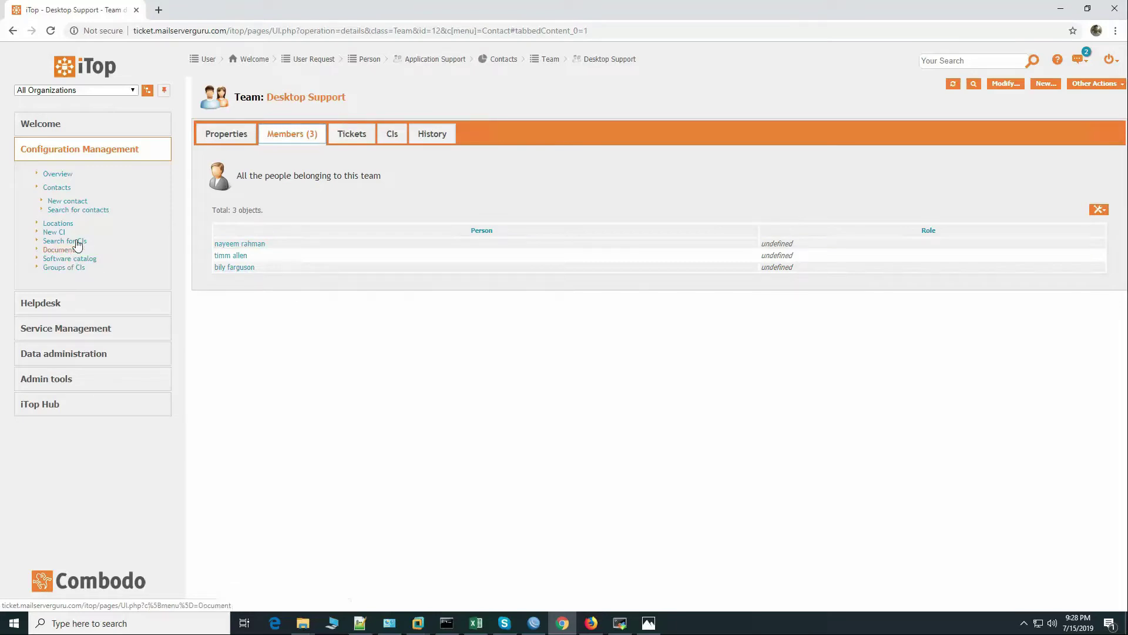
pyautogui.click(57, 188)
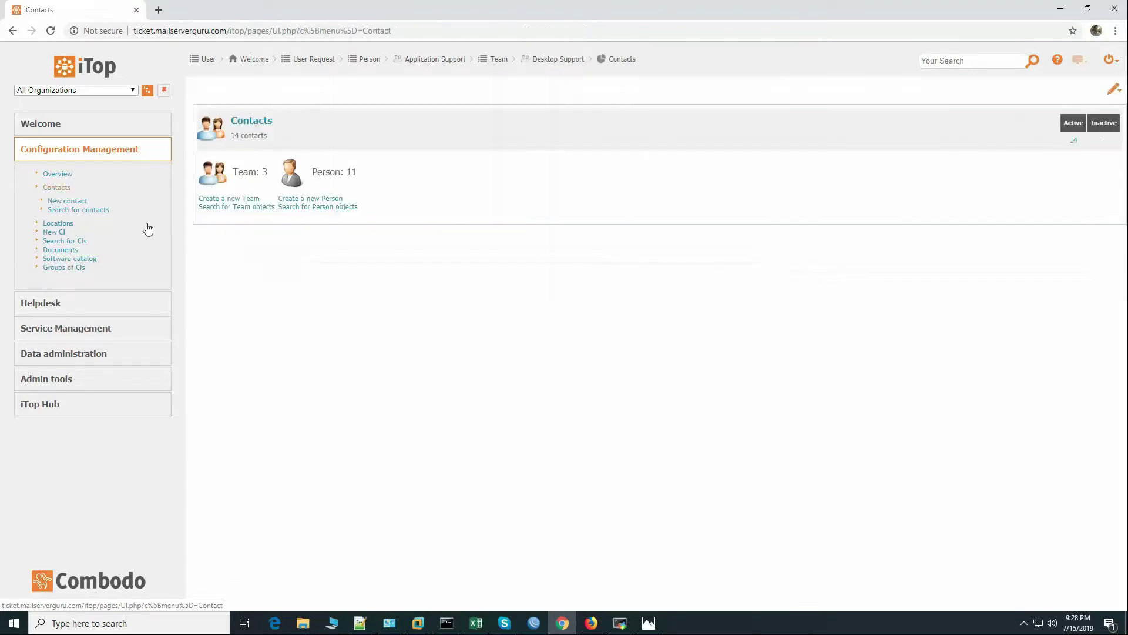
# Step: Glance at the 3 teams, then open Organization Customer Contract from the Customer contracts list
pyautogui.click(246, 175)
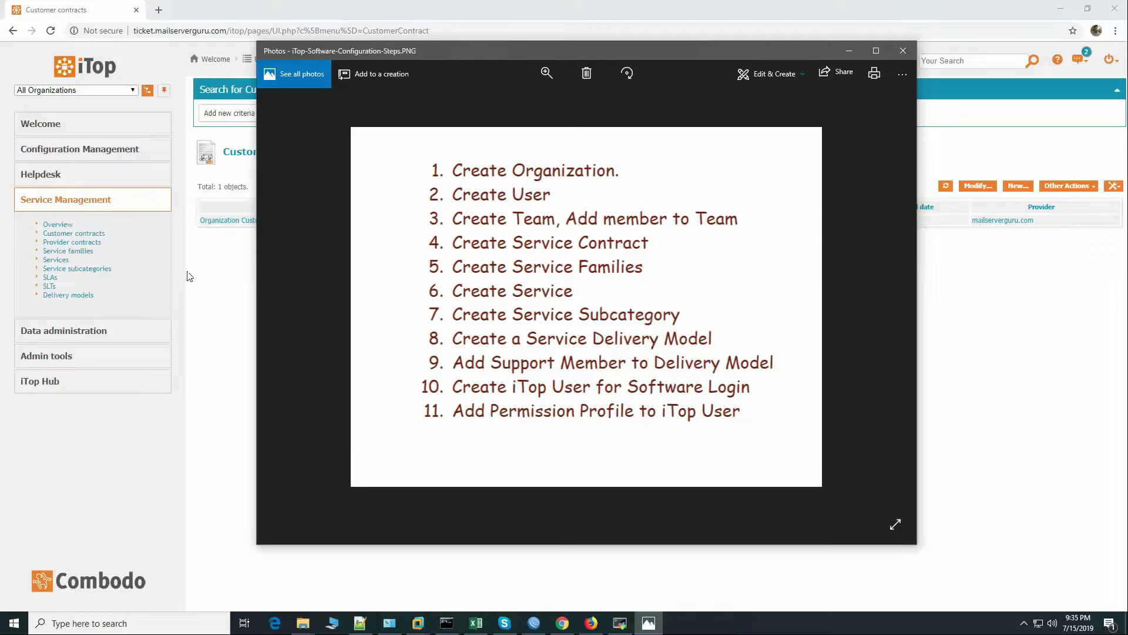
pyautogui.click(98, 234)
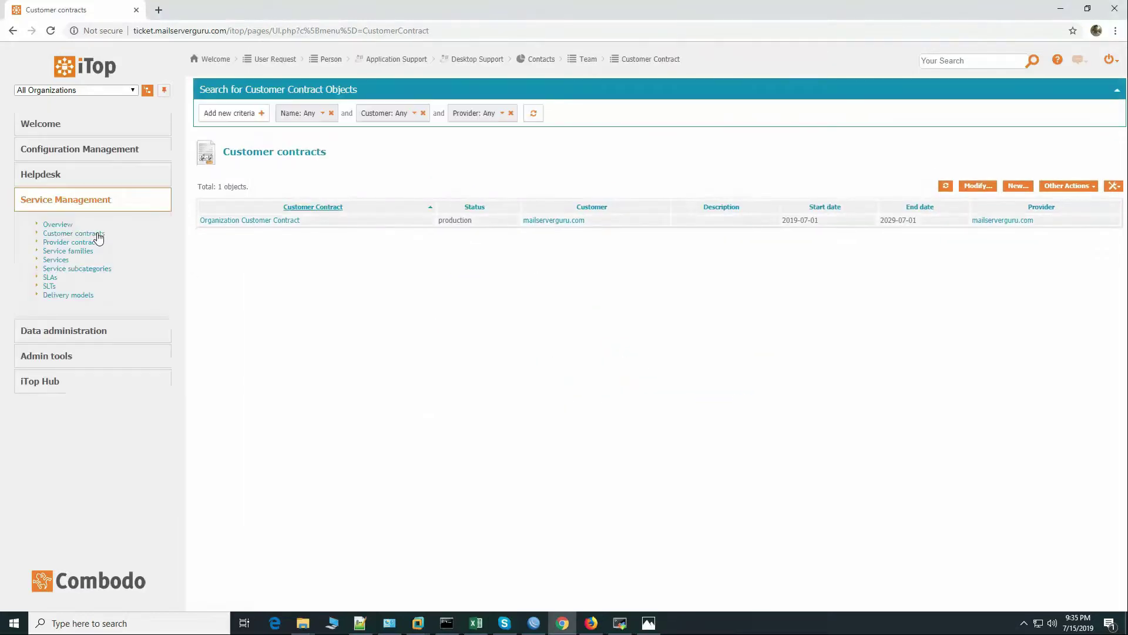
pyautogui.click(262, 222)
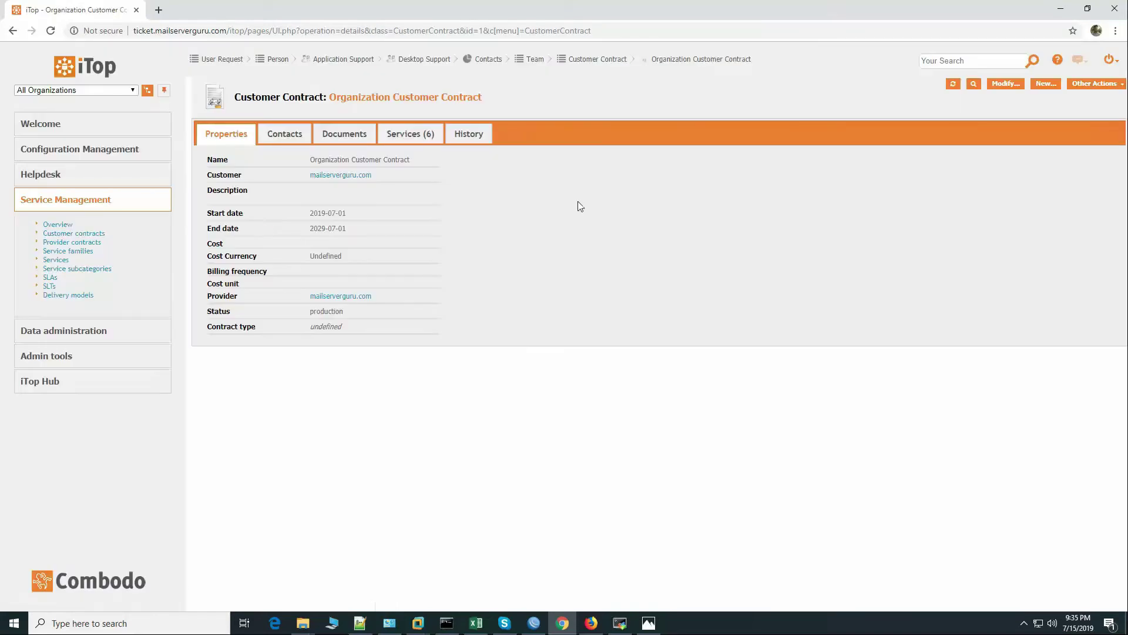
pyautogui.click(1006, 84)
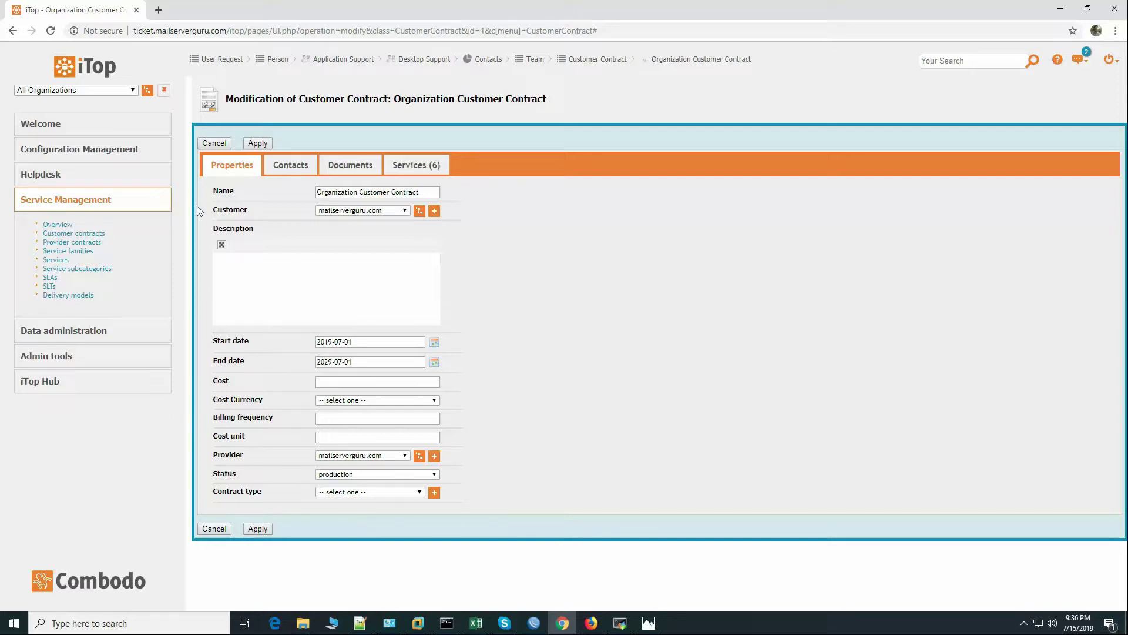
pyautogui.click(213, 145)
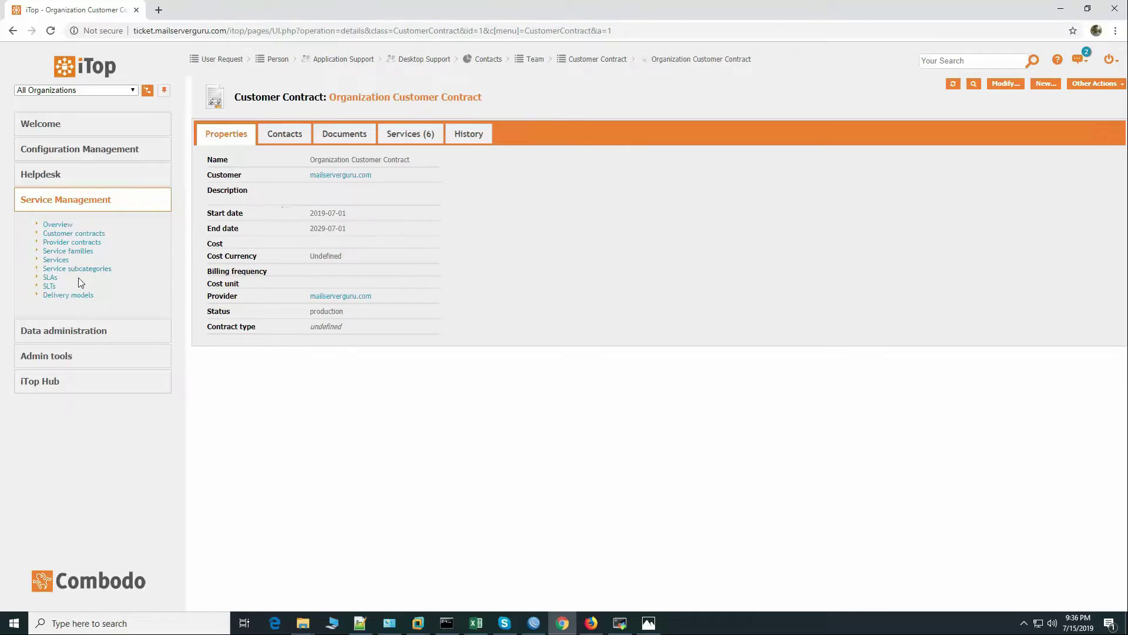
# Step: Check the Desktop Support service's customer contracts, then view the service families list
pyautogui.click(64, 264)
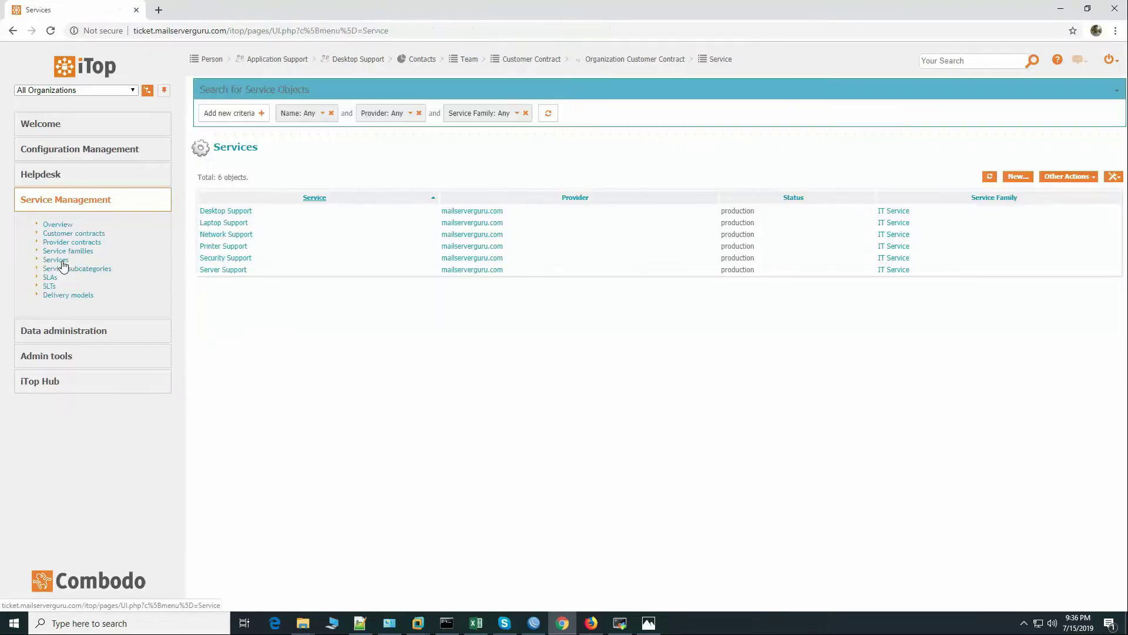
pyautogui.click(239, 212)
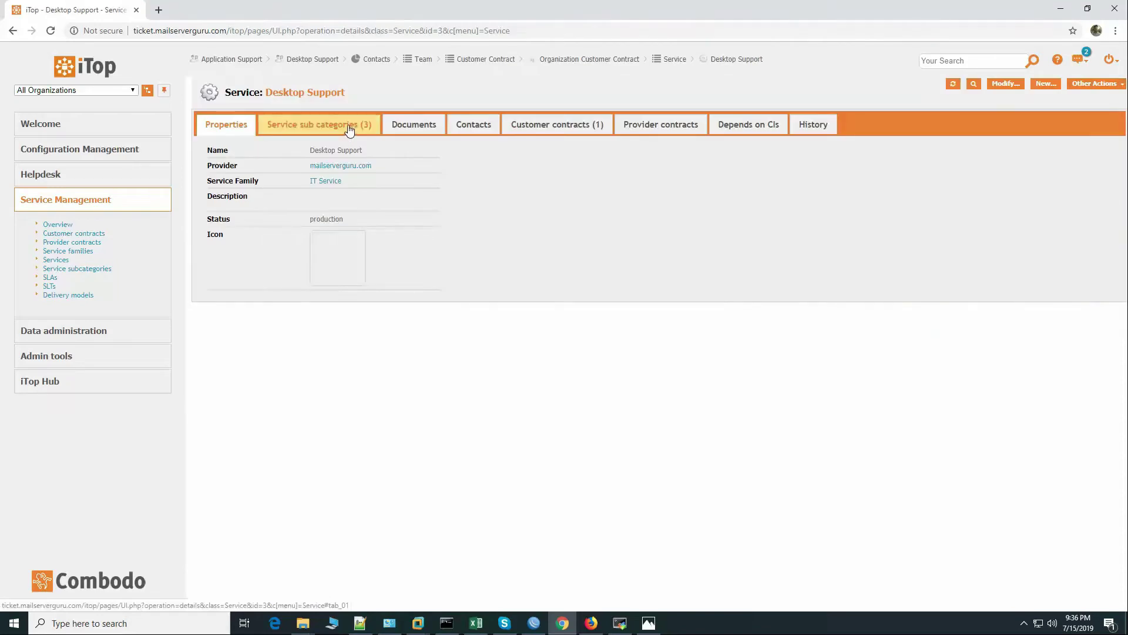
pyautogui.click(571, 125)
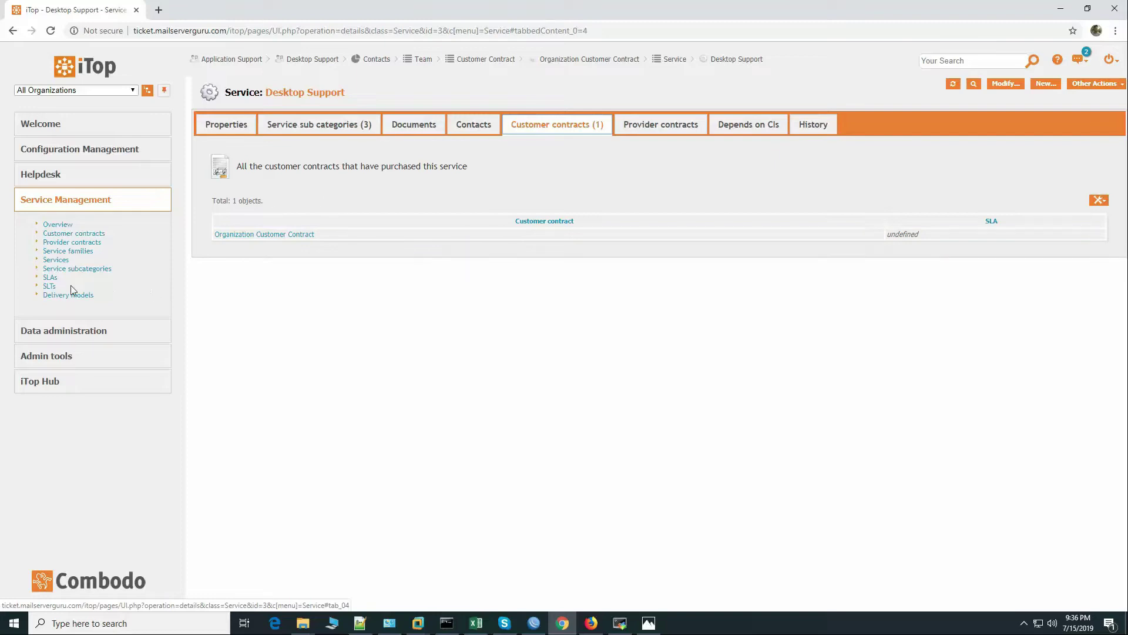
pyautogui.click(649, 624)
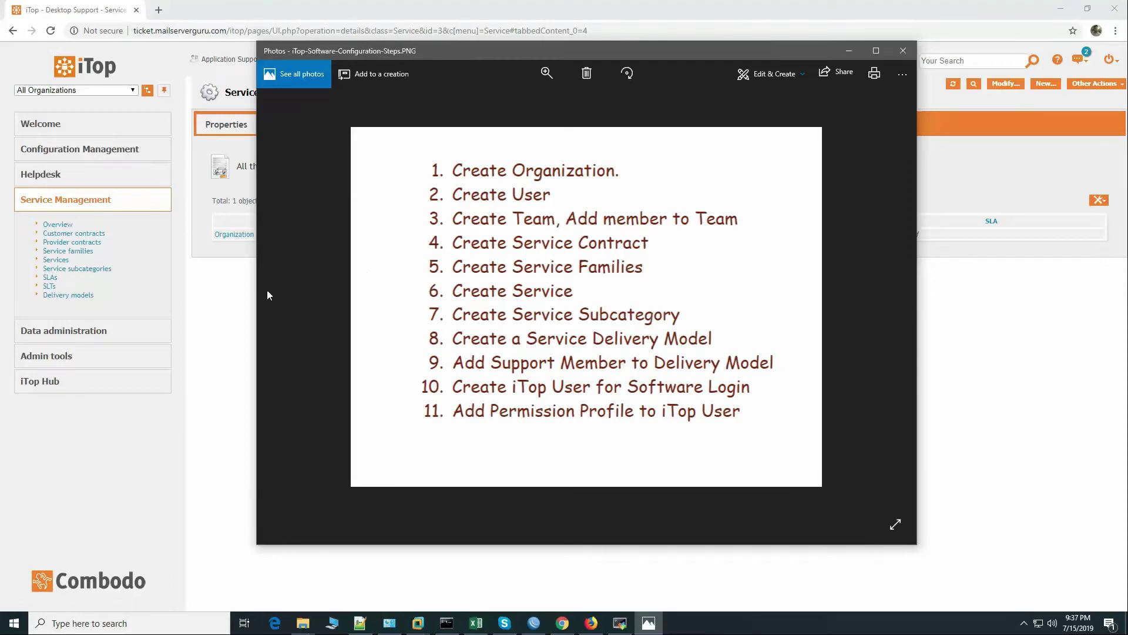
pyautogui.click(212, 308)
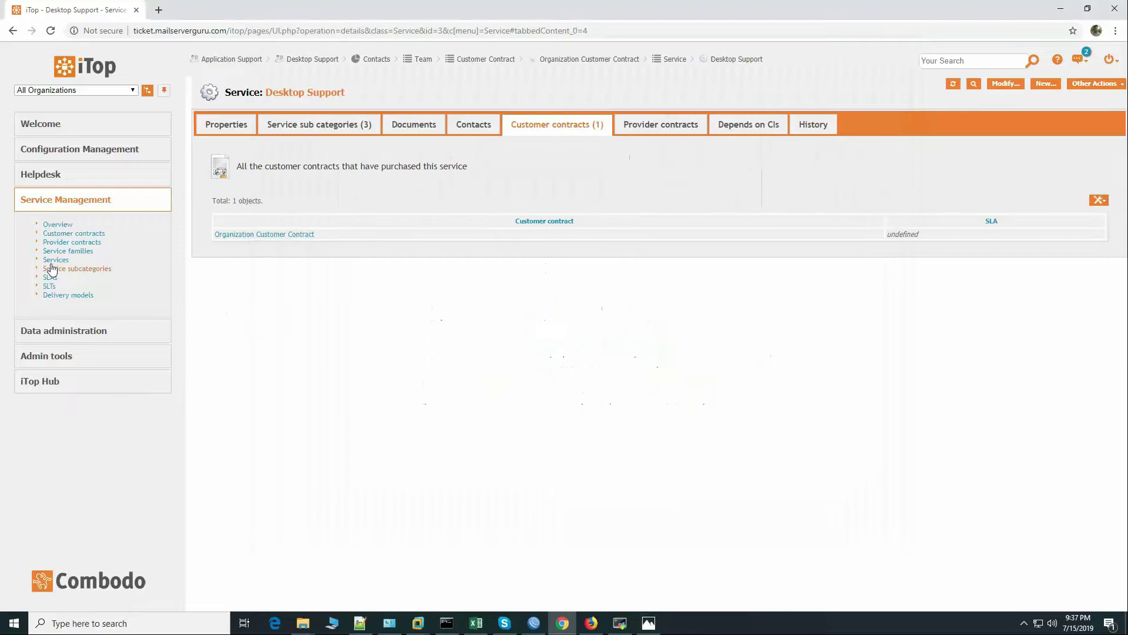
pyautogui.click(70, 251)
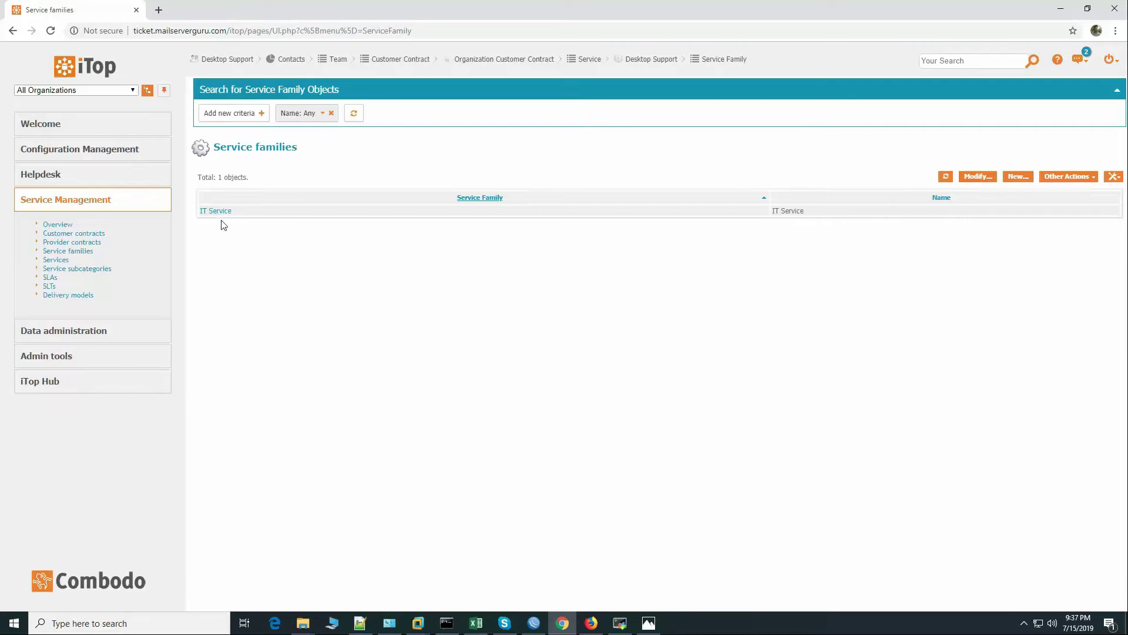
# Step: Copy the iTop address and sign in as an end user in Firefox
pyautogui.moveTo(243, 32); pyautogui.dragTo(134, 32)
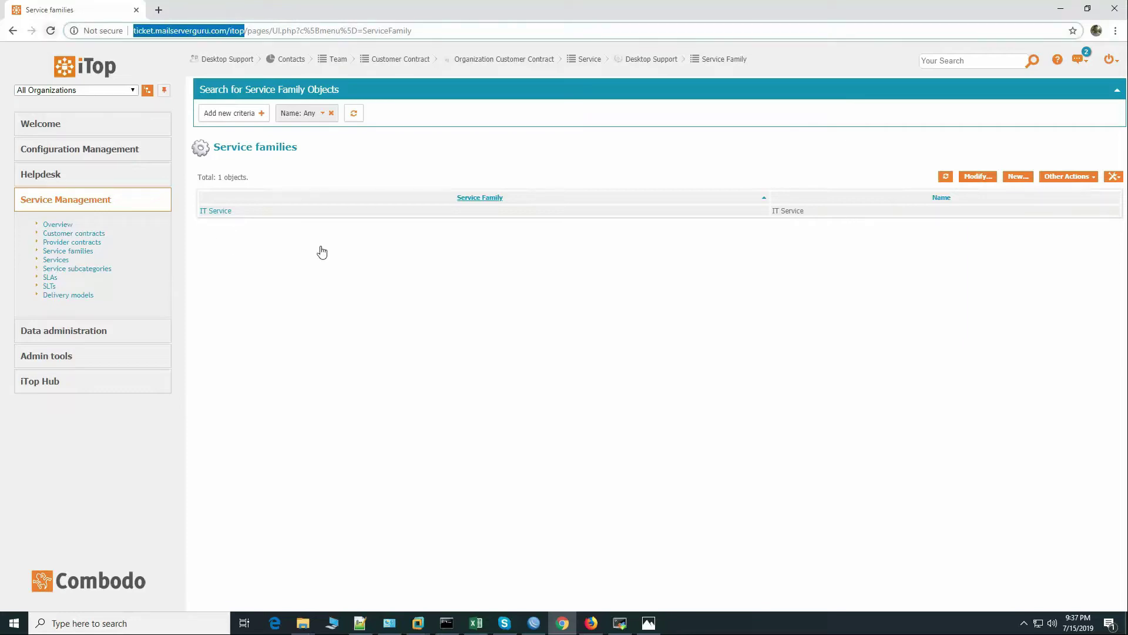
pyautogui.click(591, 622)
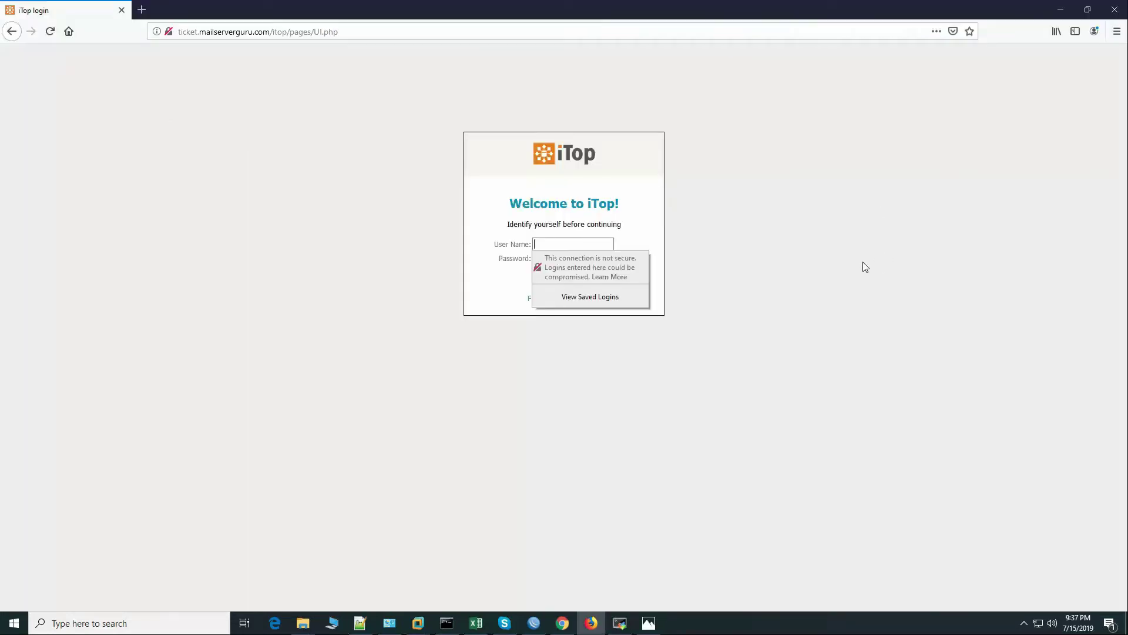
pyautogui.press('Tab')
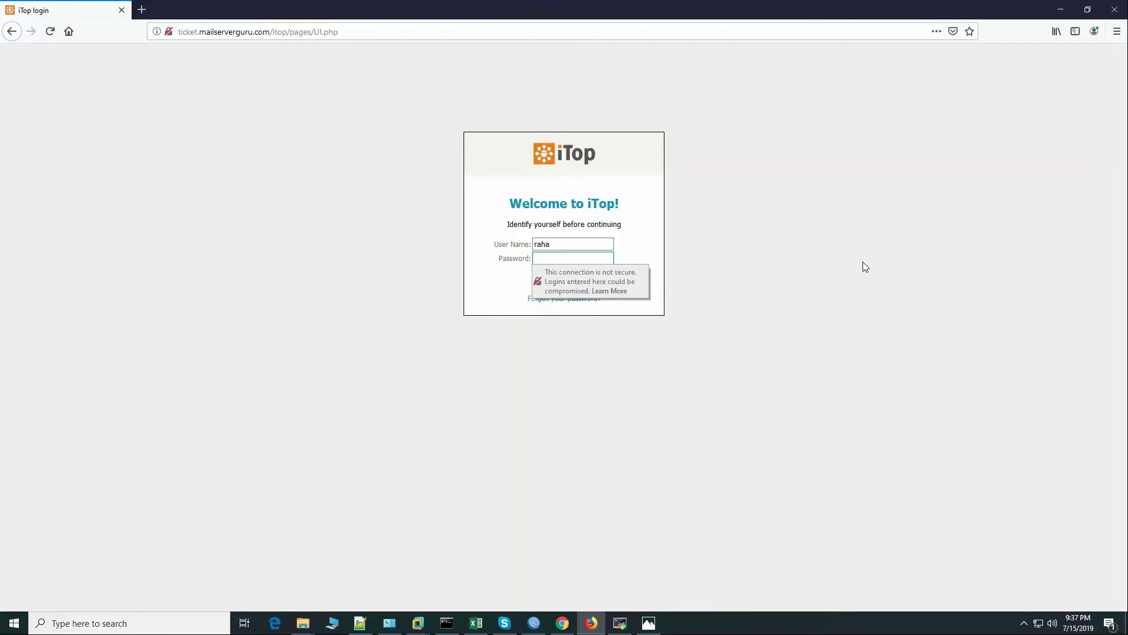
pyautogui.click(564, 280)
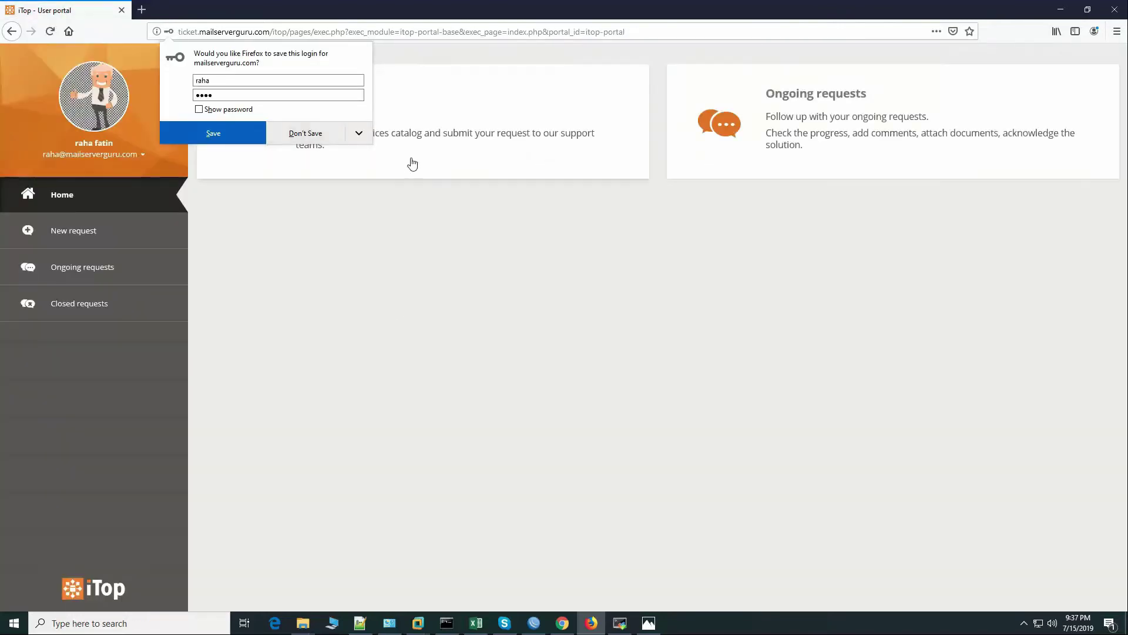
# Step: Start a new request in the portal and decline Firefox's offer to save the login
pyautogui.click(410, 164)
pyautogui.click(511, 104)
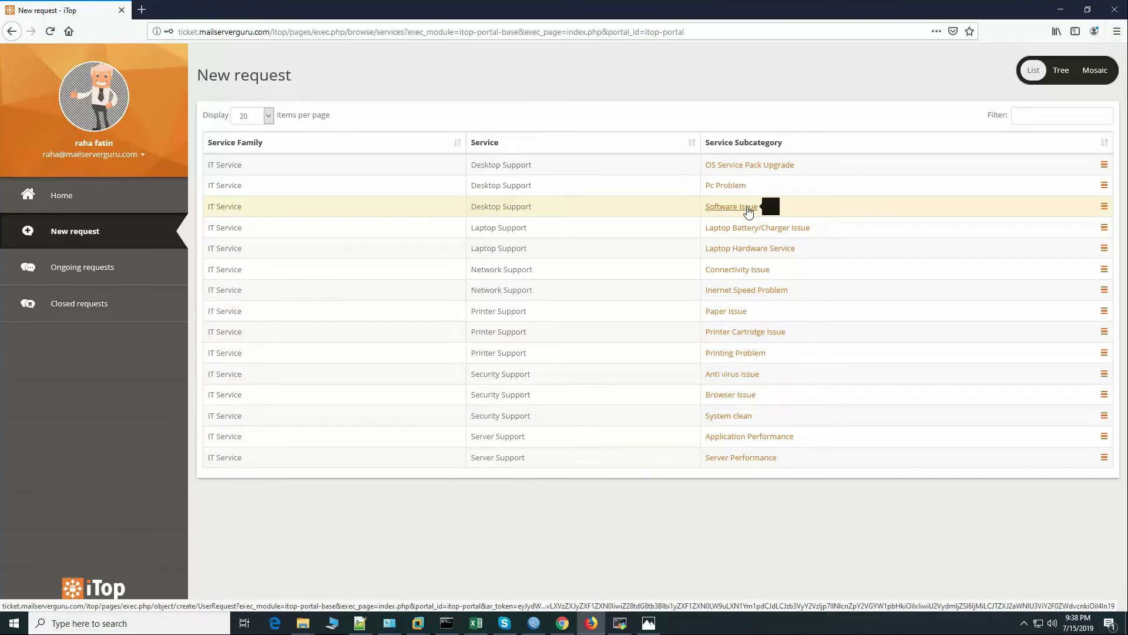
pyautogui.click(748, 209)
pyautogui.click(271, 219)
pyautogui.click(355, 321)
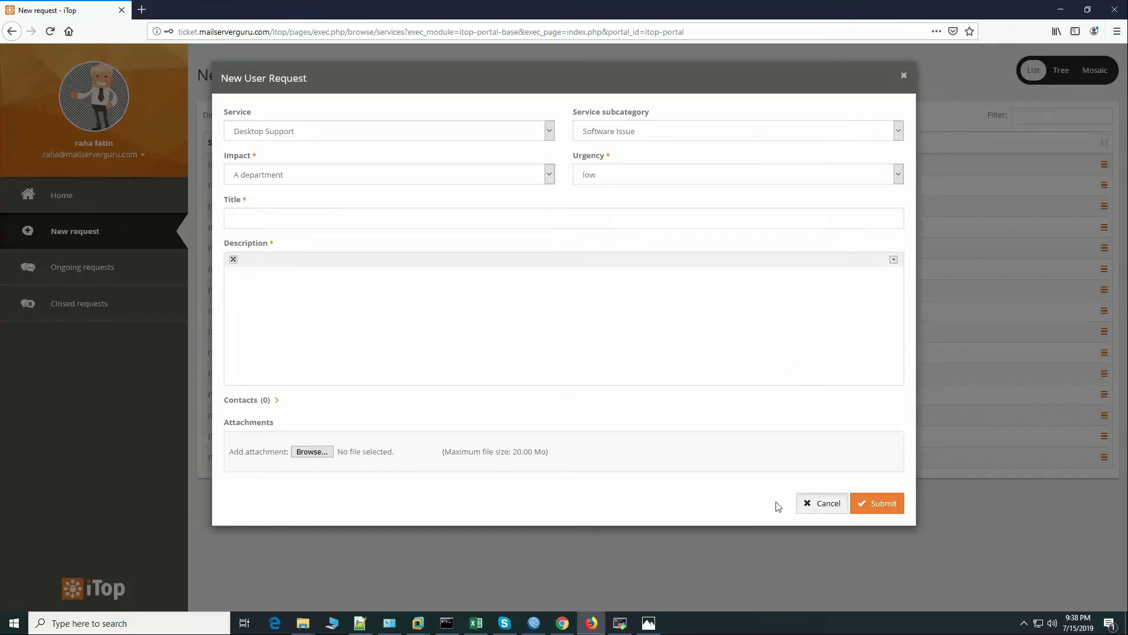
pyautogui.press('Escape')
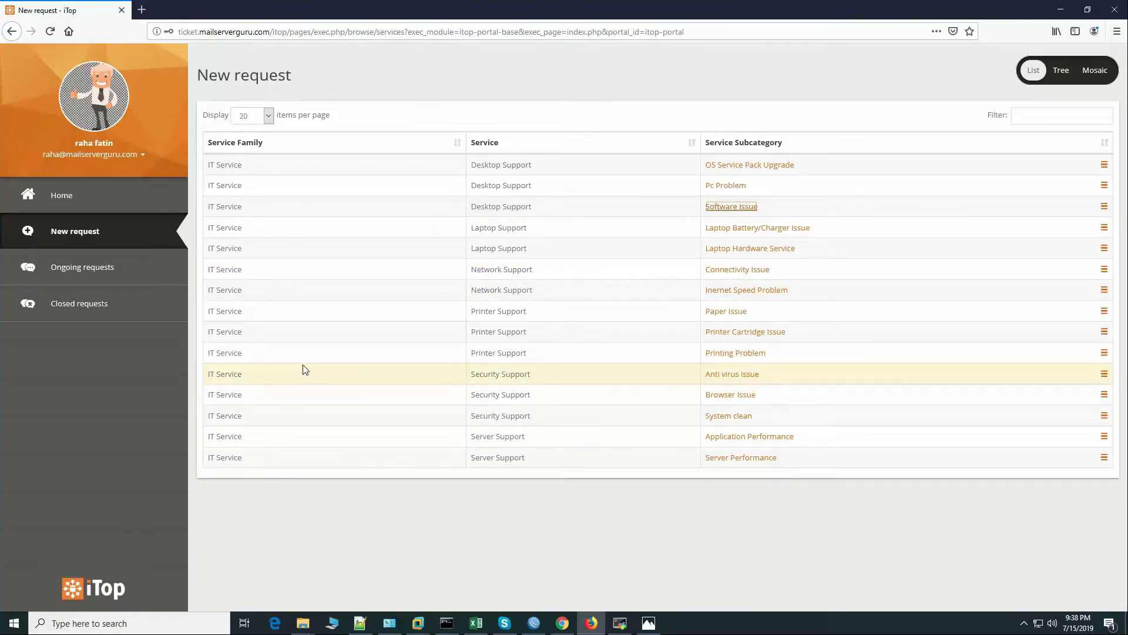
pyautogui.click(562, 623)
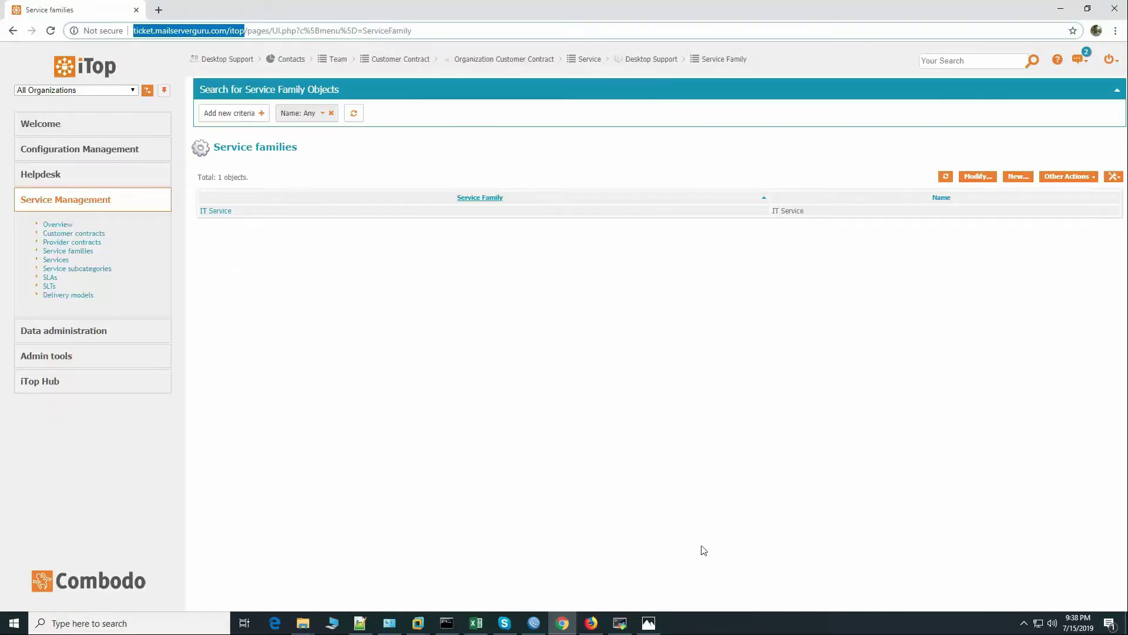
# Step: Check the configuration steps image, then list the six services in the admin console
pyautogui.click(649, 623)
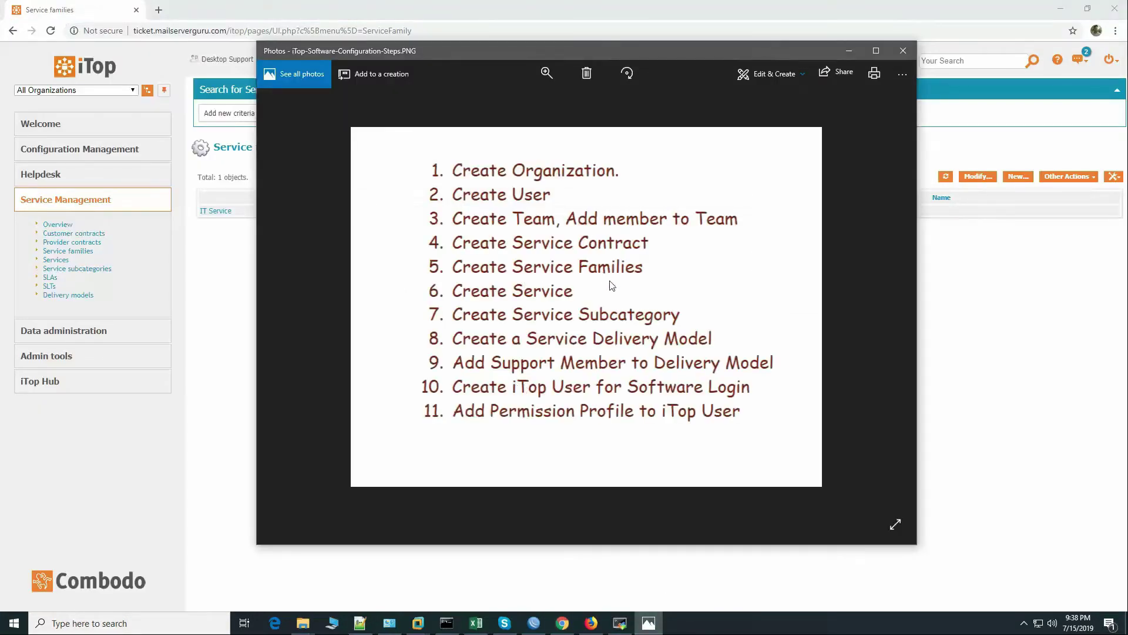
pyautogui.click(223, 303)
pyautogui.click(63, 264)
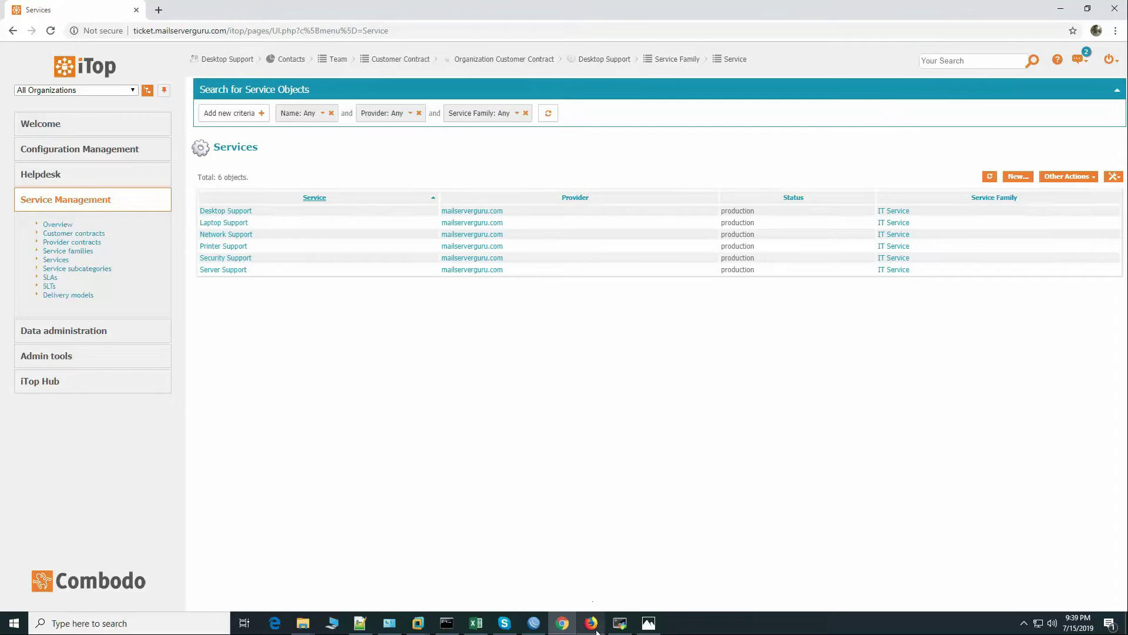
# Step: Glance at the Firefox user portal, then open the Desktop Support service record in Chrome
pyautogui.moveTo(592, 622)
pyautogui.click(590, 567)
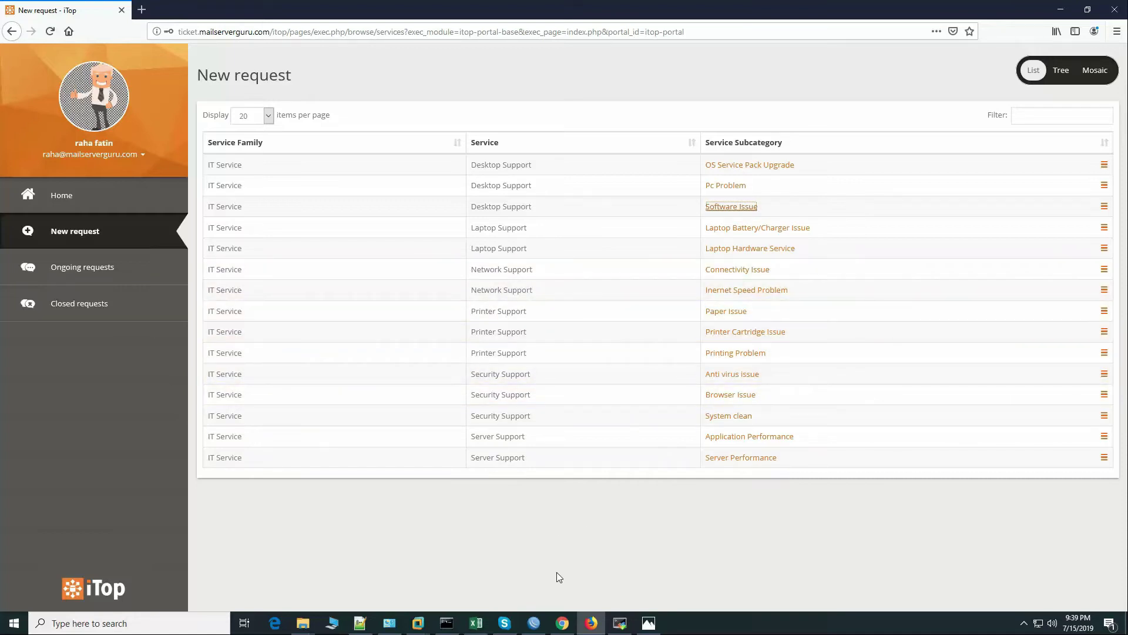
pyautogui.click(563, 624)
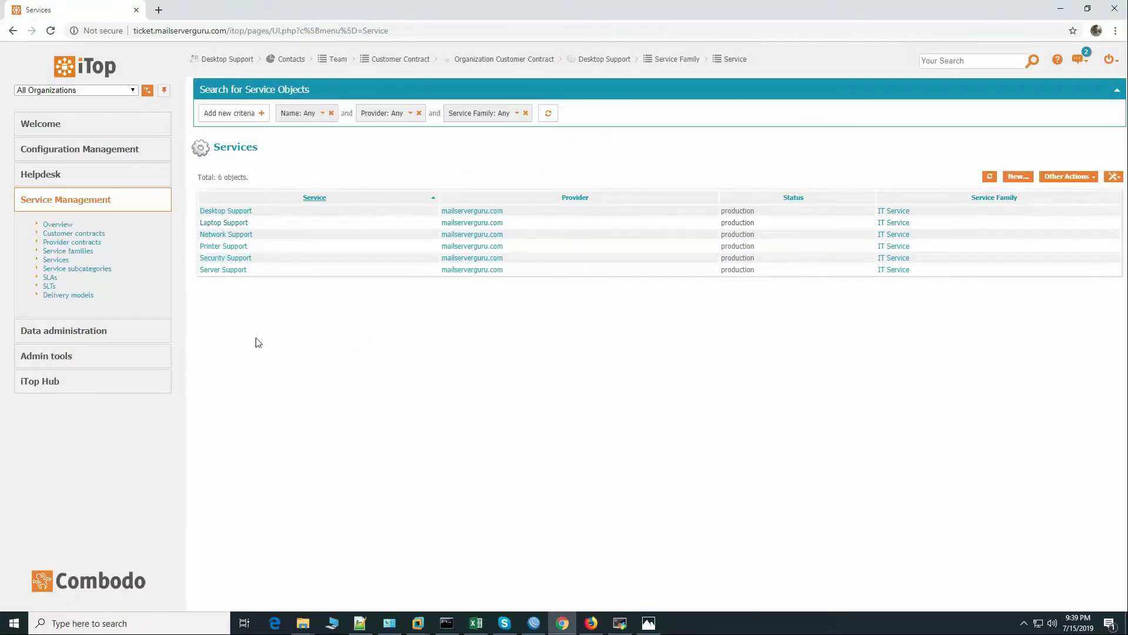
pyautogui.click(238, 212)
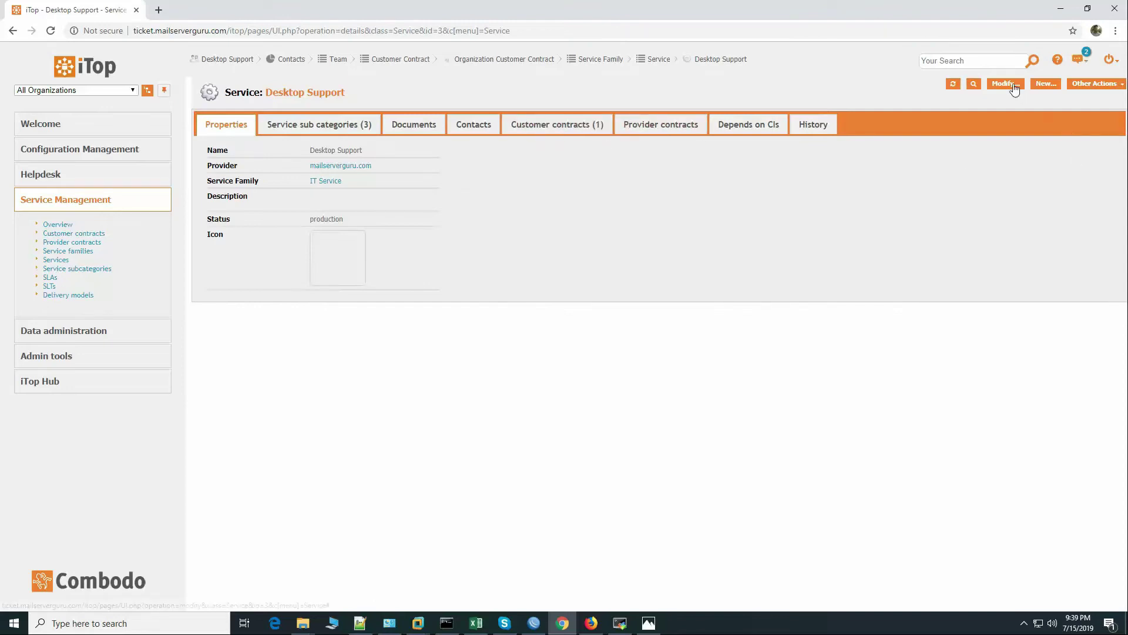
# Step: Edit Desktop Support, view its customer contracts, then leave for Service subcategories without saving
pyautogui.click(1005, 83)
pyautogui.click(563, 156)
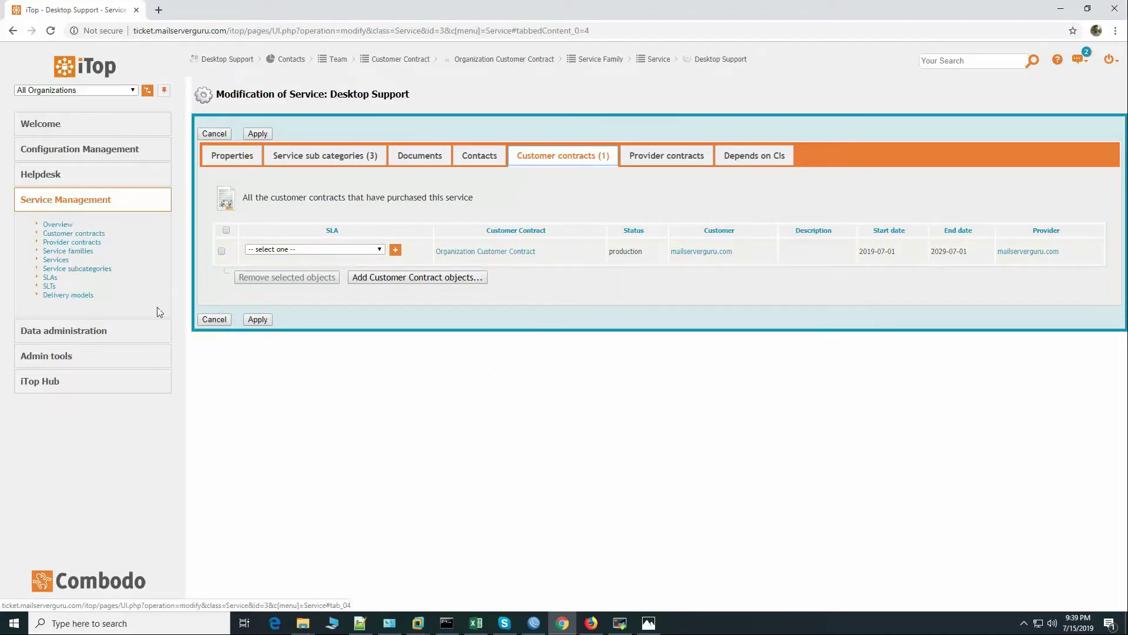
pyautogui.click(84, 270)
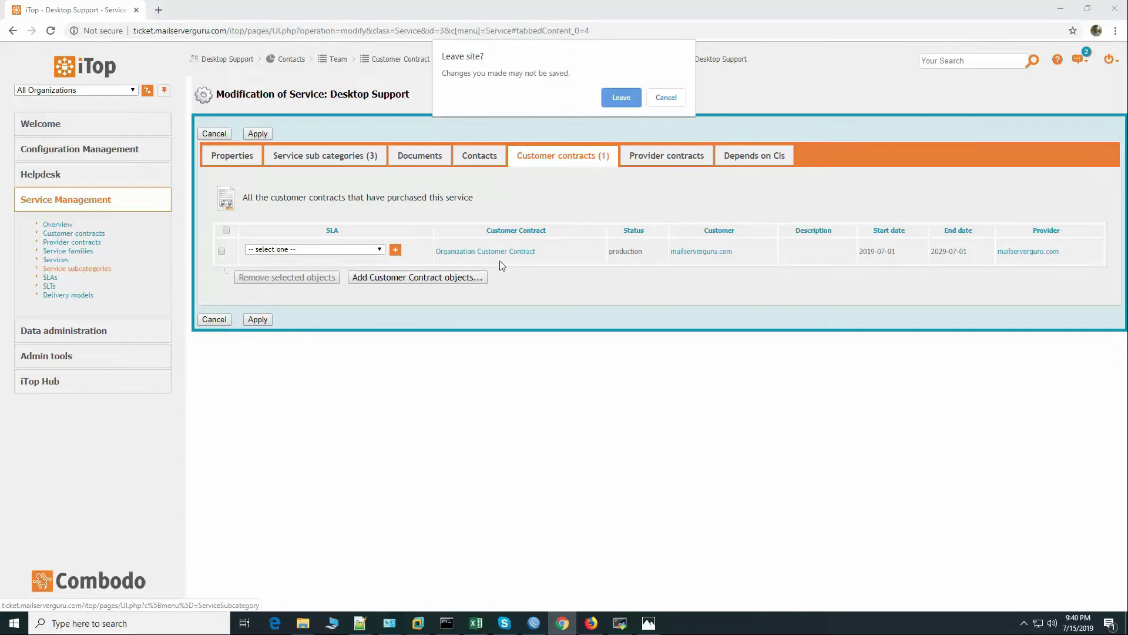
pyautogui.click(621, 99)
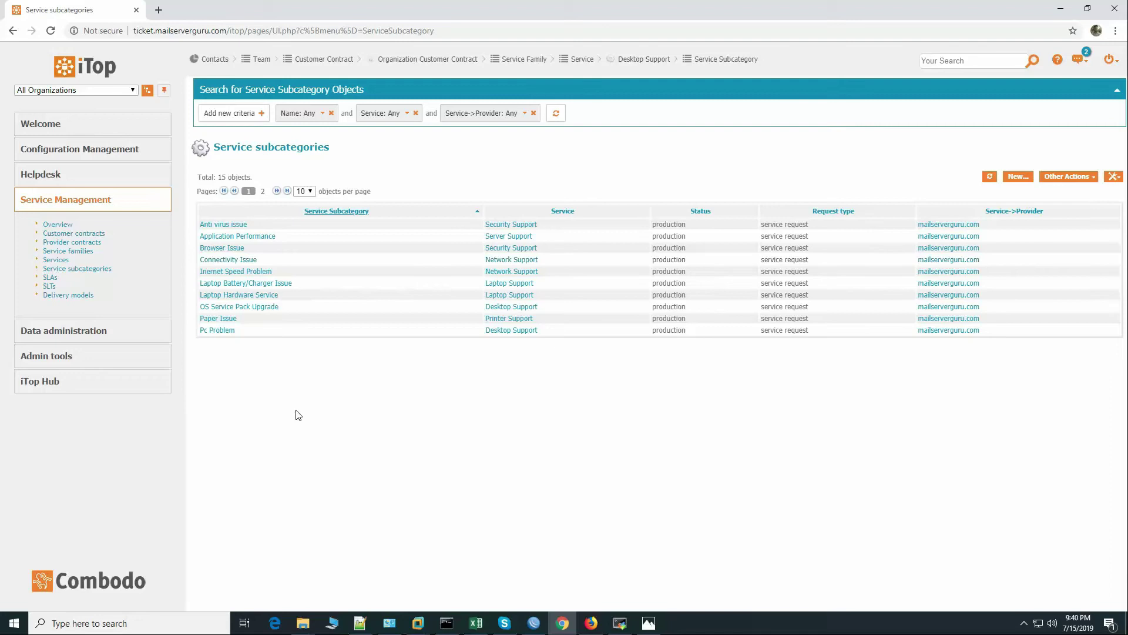
# Step: Sort subcategories by the Service column, check the steps image, and list Delivery models
pyautogui.click(567, 212)
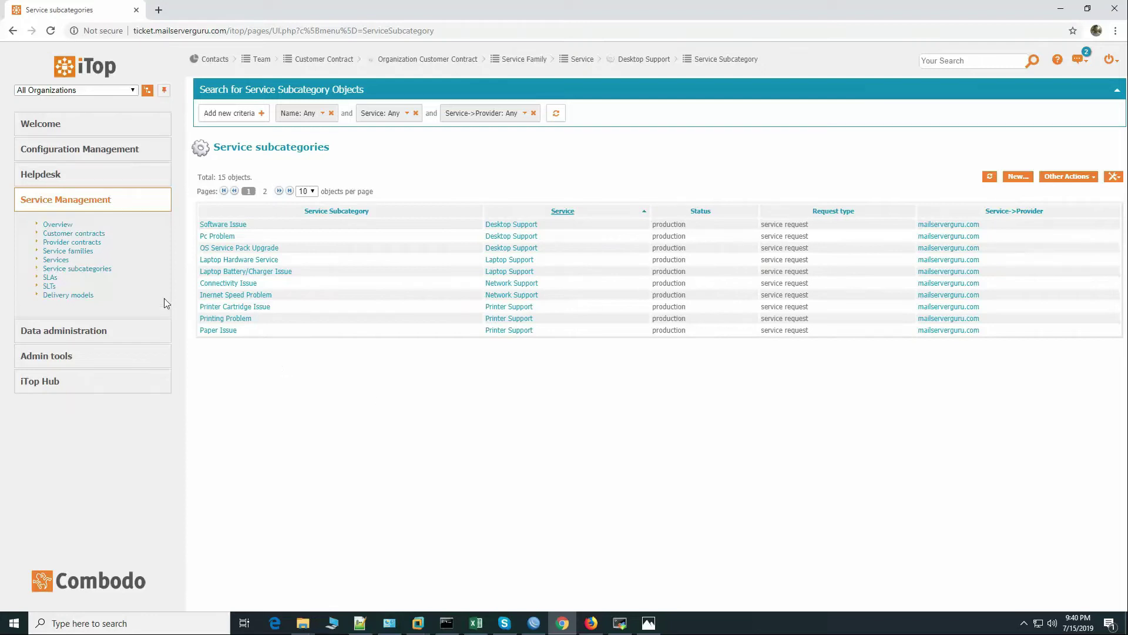
pyautogui.click(649, 623)
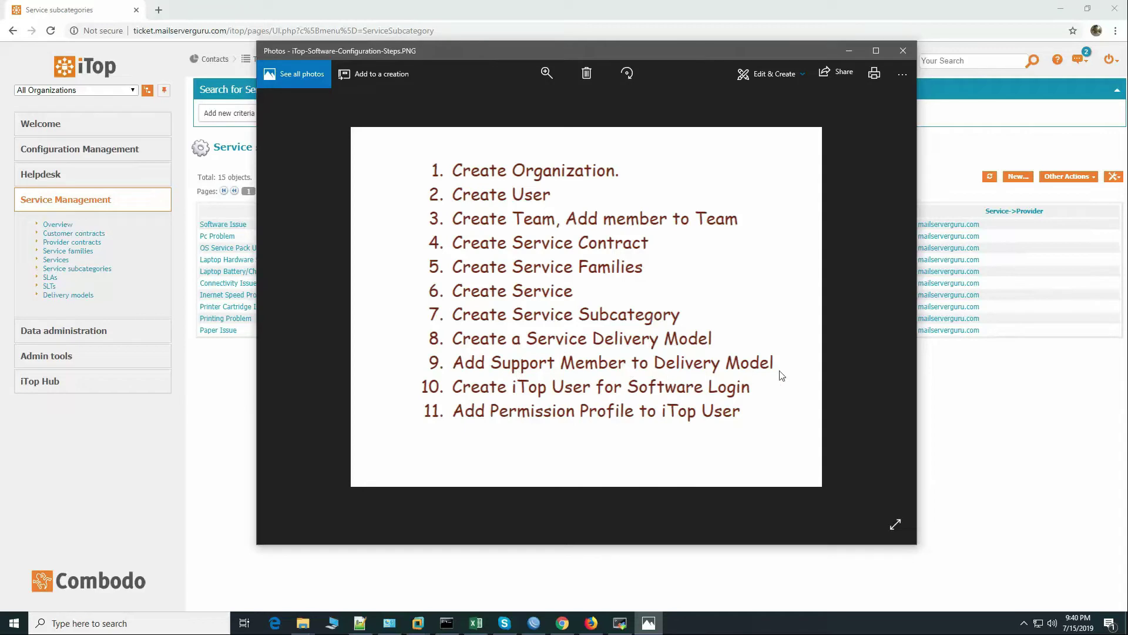
pyautogui.click(208, 382)
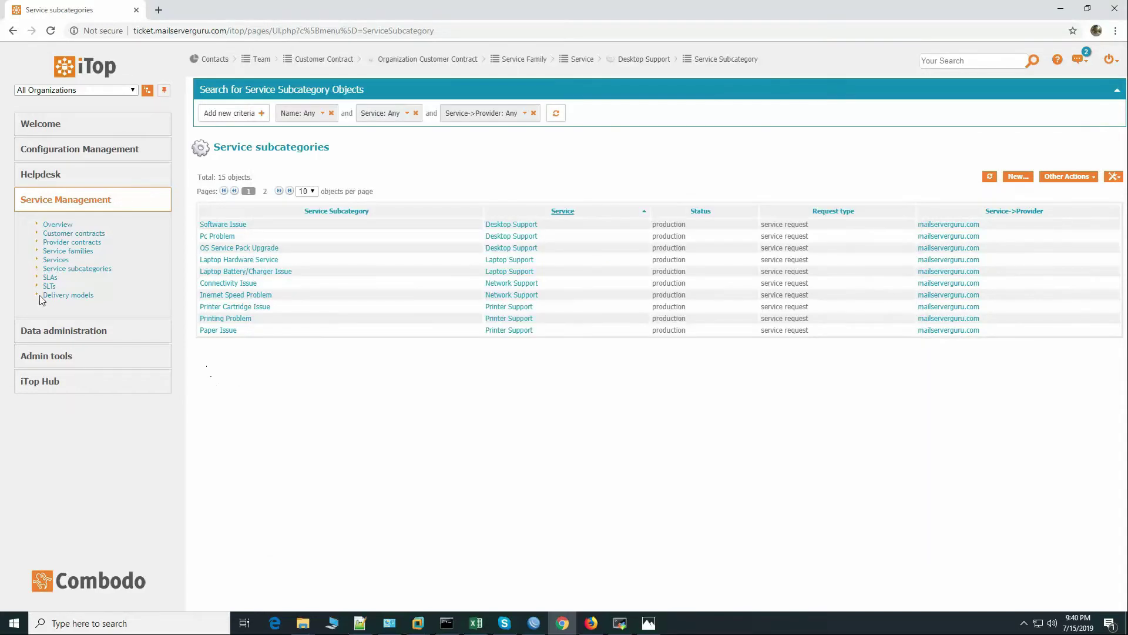
pyautogui.click(70, 295)
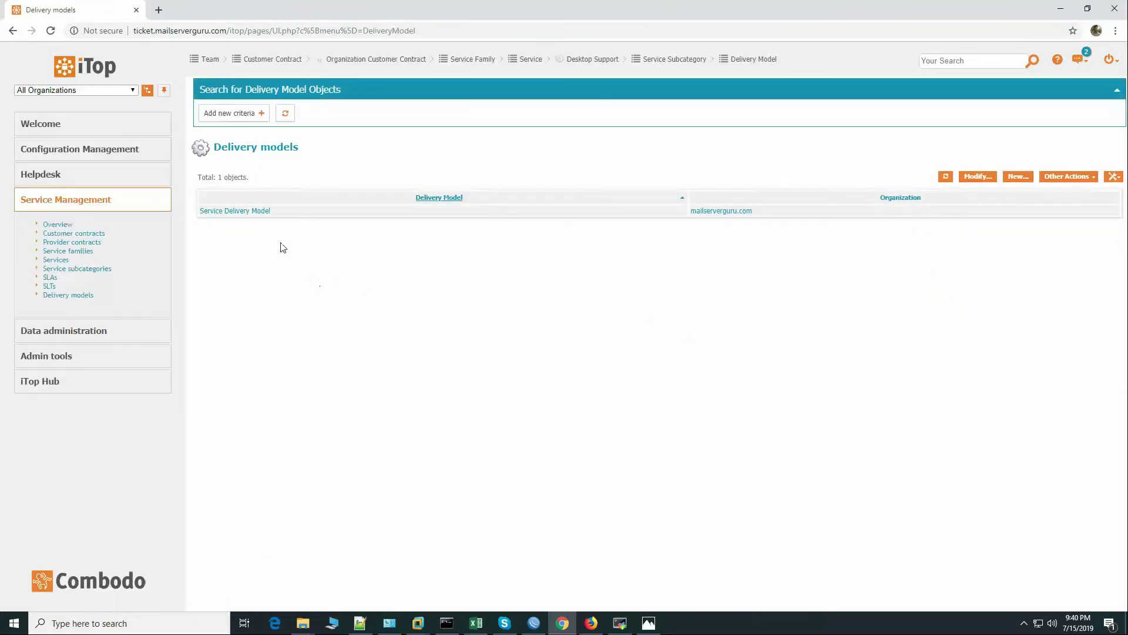
# Step: Open the Service Delivery Model, view its 1 customer, then its 3 team contacts
pyautogui.click(255, 213)
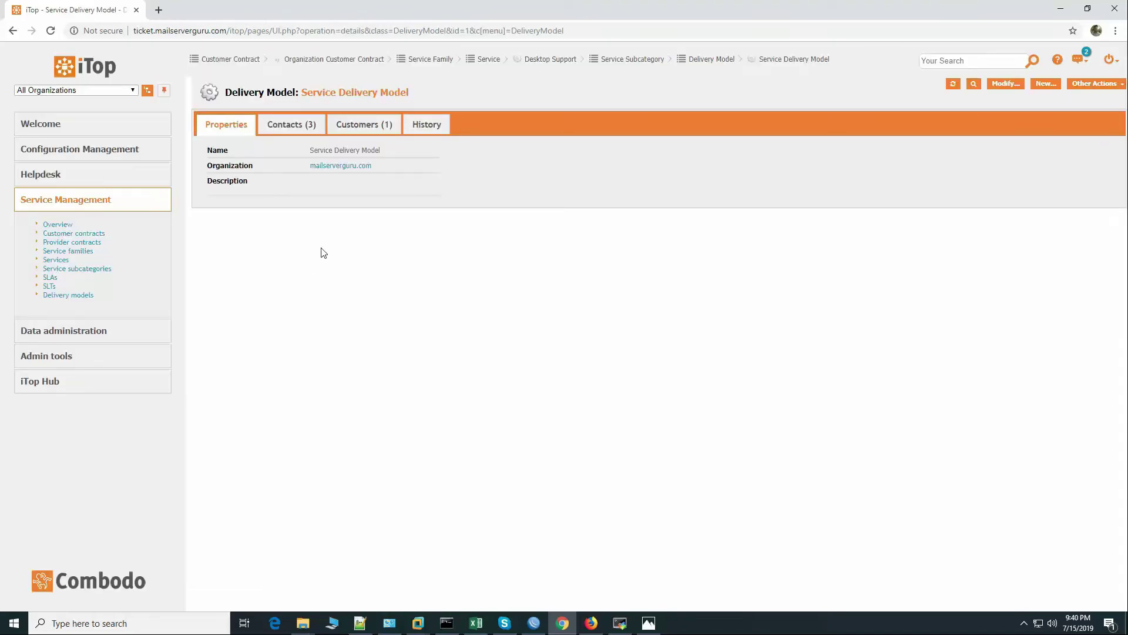
pyautogui.click(370, 125)
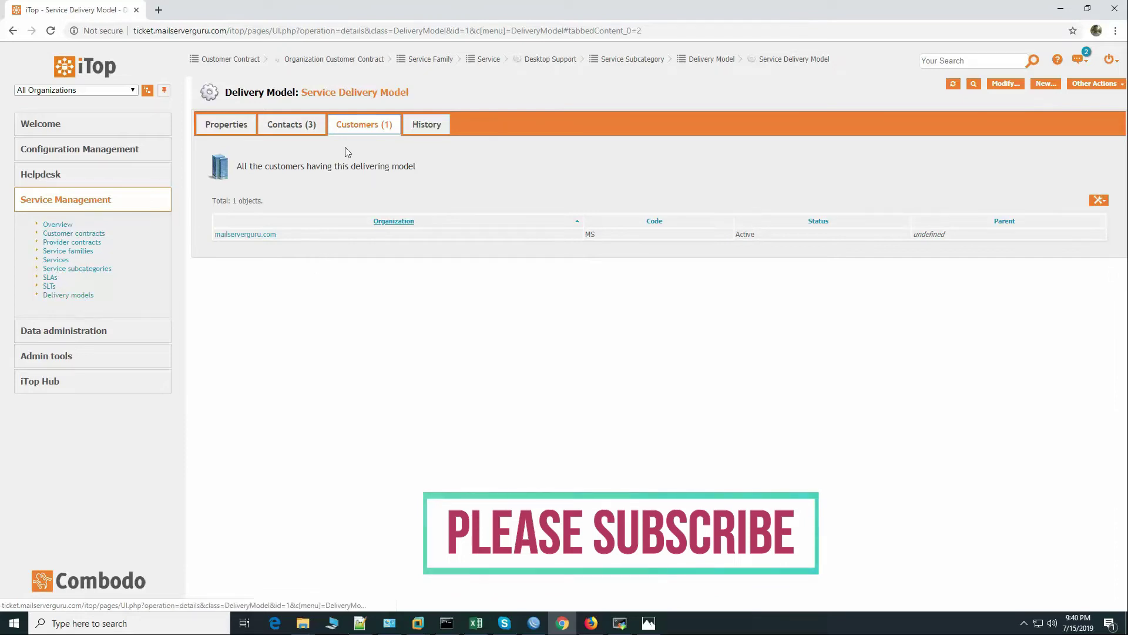
pyautogui.click(300, 124)
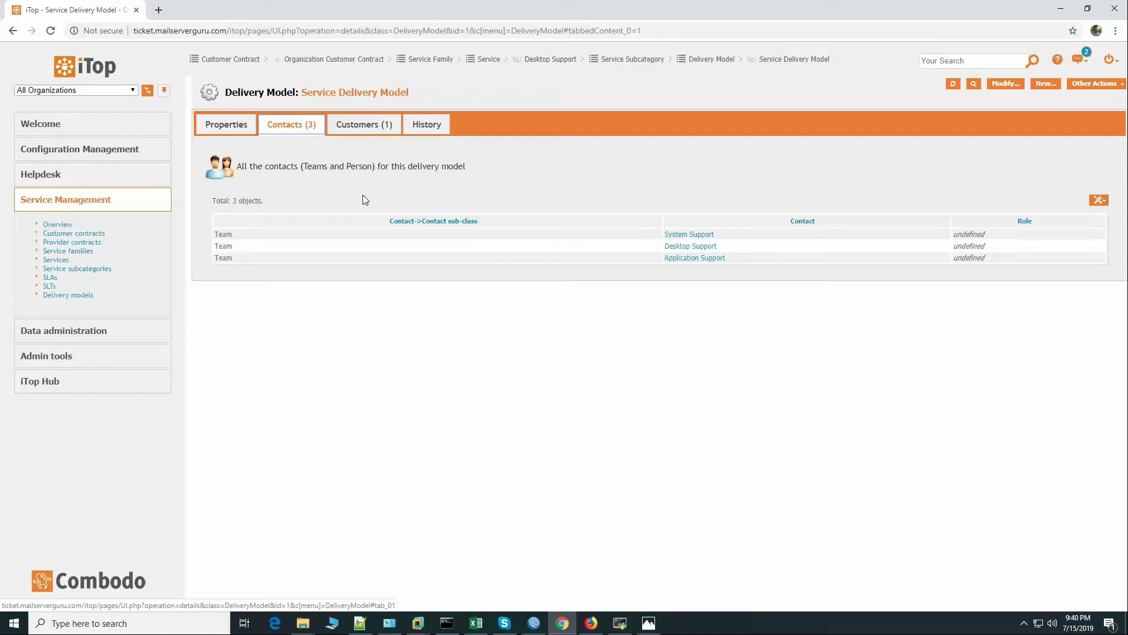
# Step: From the Helpdesk list of all open requests, open request R-000010
pyautogui.click(70, 151)
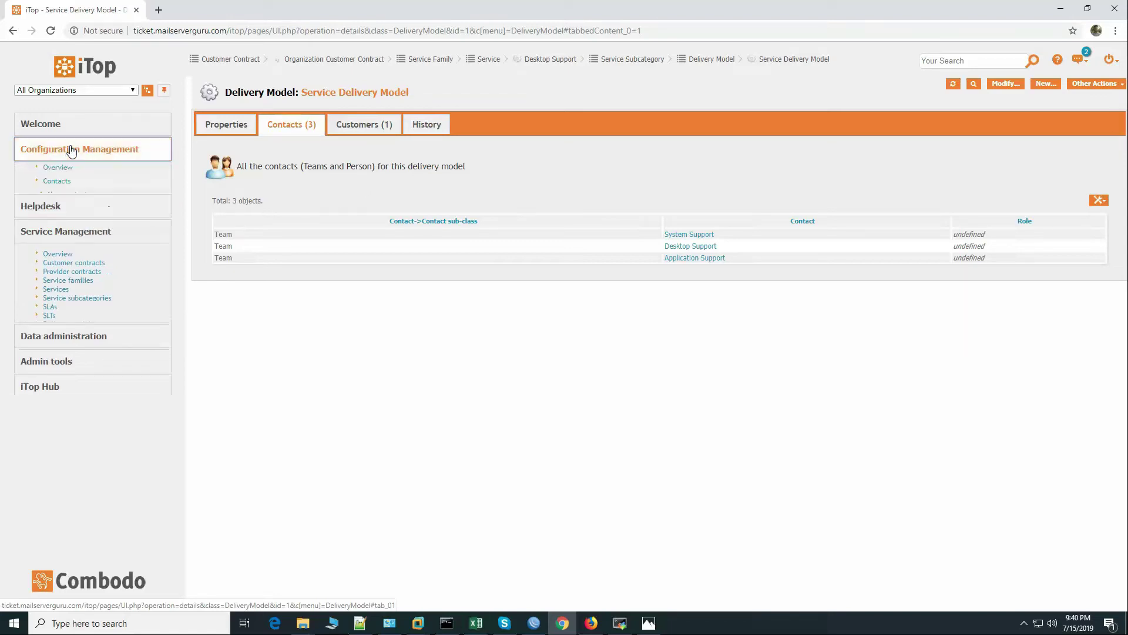
pyautogui.click(81, 334)
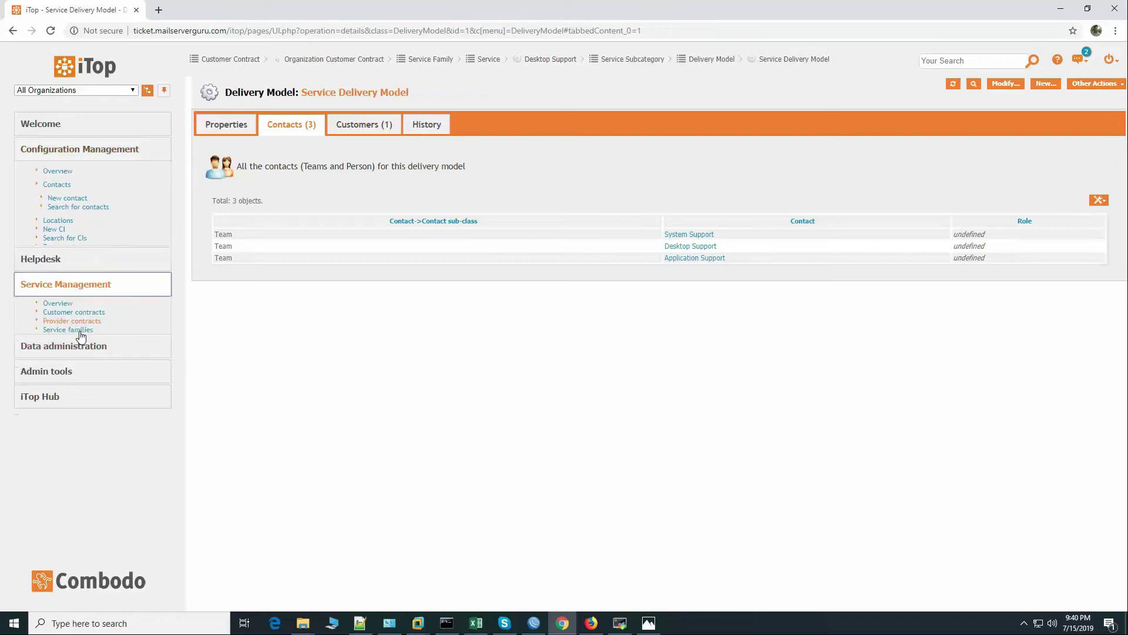
pyautogui.click(59, 174)
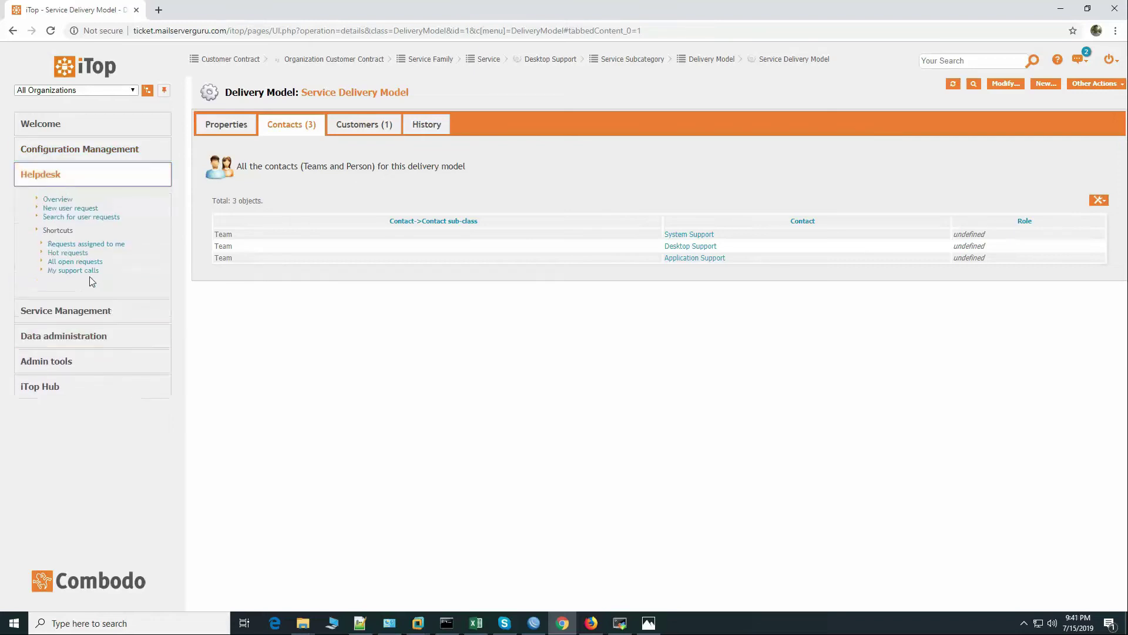
pyautogui.click(88, 261)
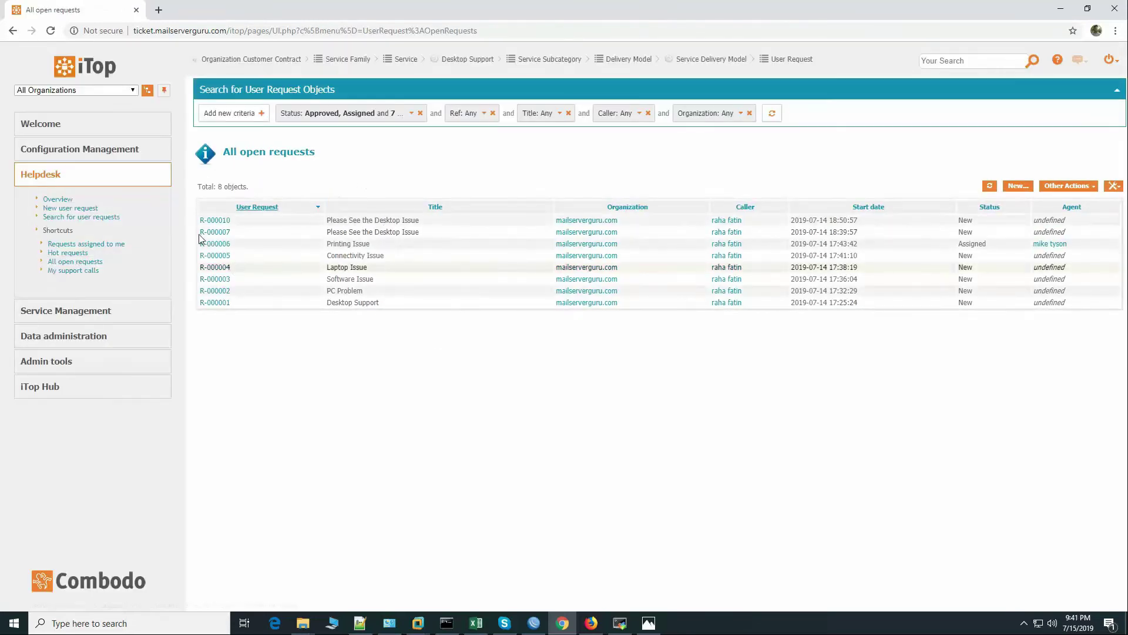
pyautogui.click(215, 222)
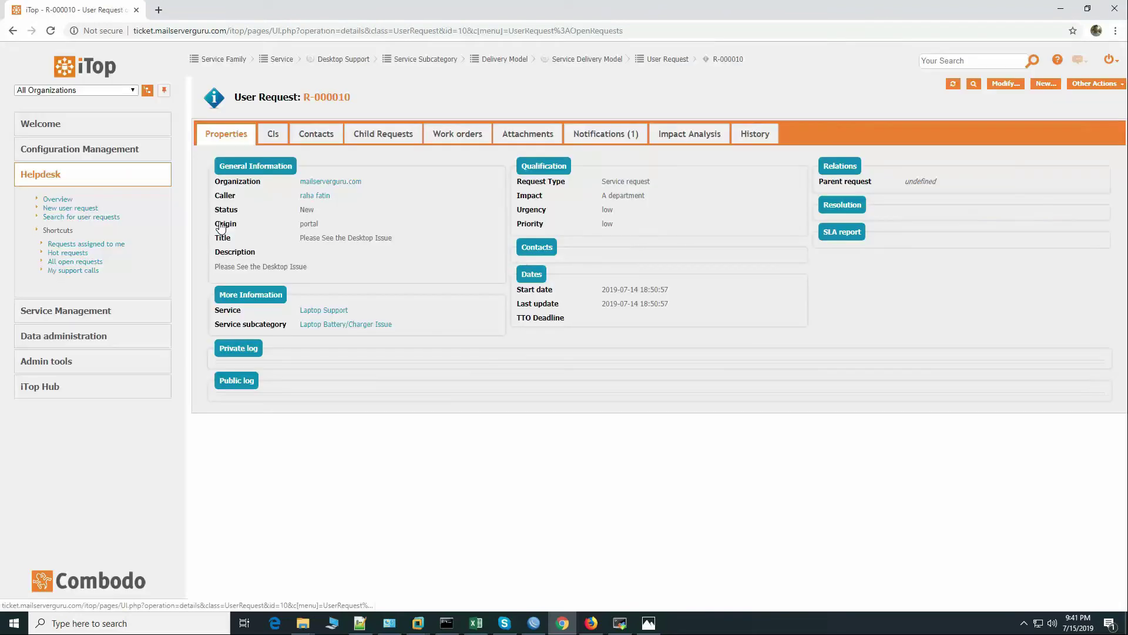
# Step: Start assigning R-000010 and choose Application Support as the team, leaving the agent unset
pyautogui.click(1005, 83)
pyautogui.click(291, 143)
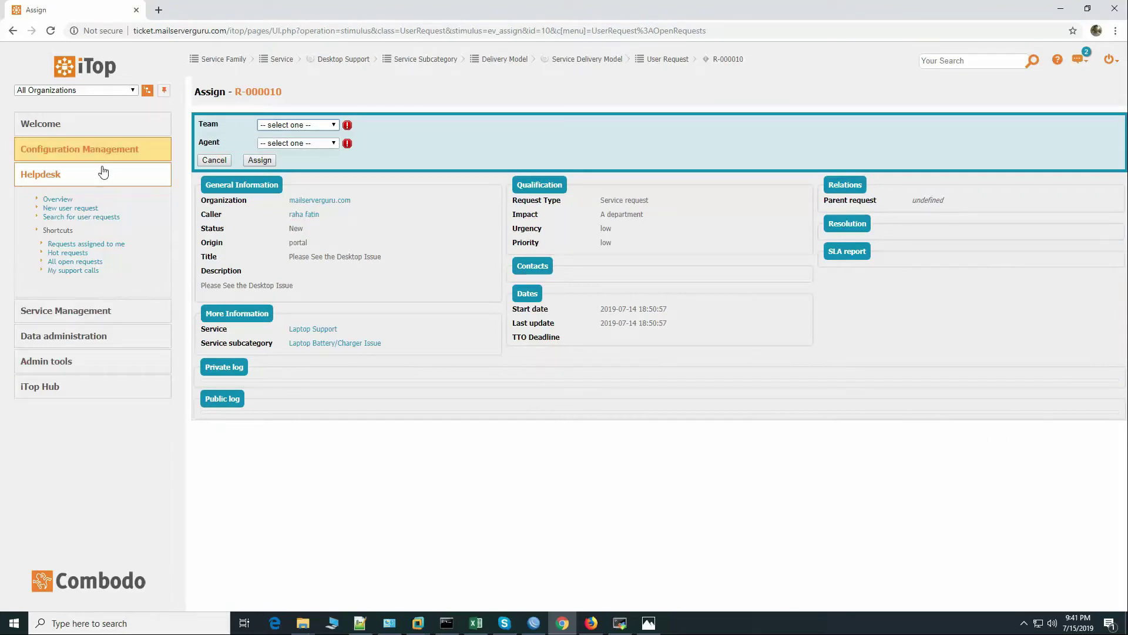
pyautogui.click(332, 126)
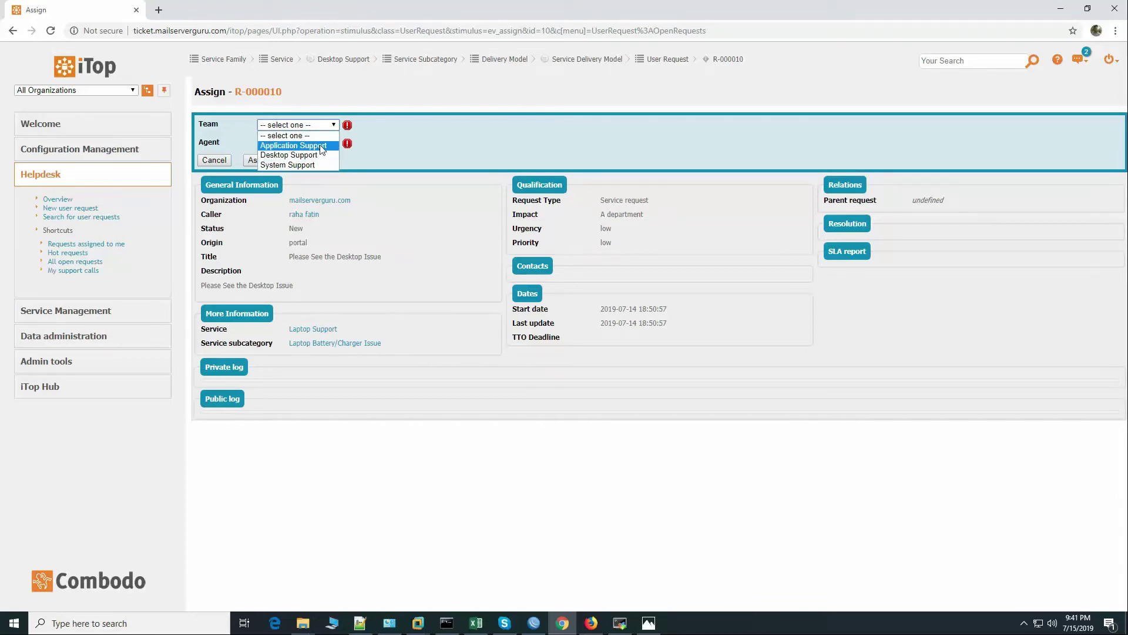
pyautogui.click(322, 149)
pyautogui.click(320, 143)
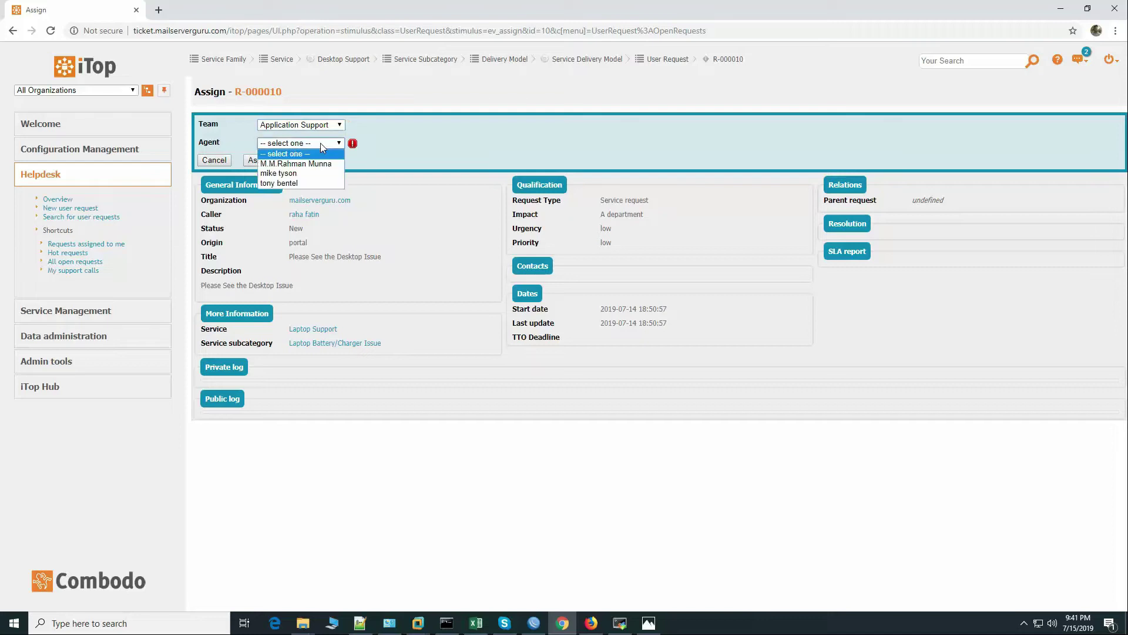
pyautogui.click(437, 132)
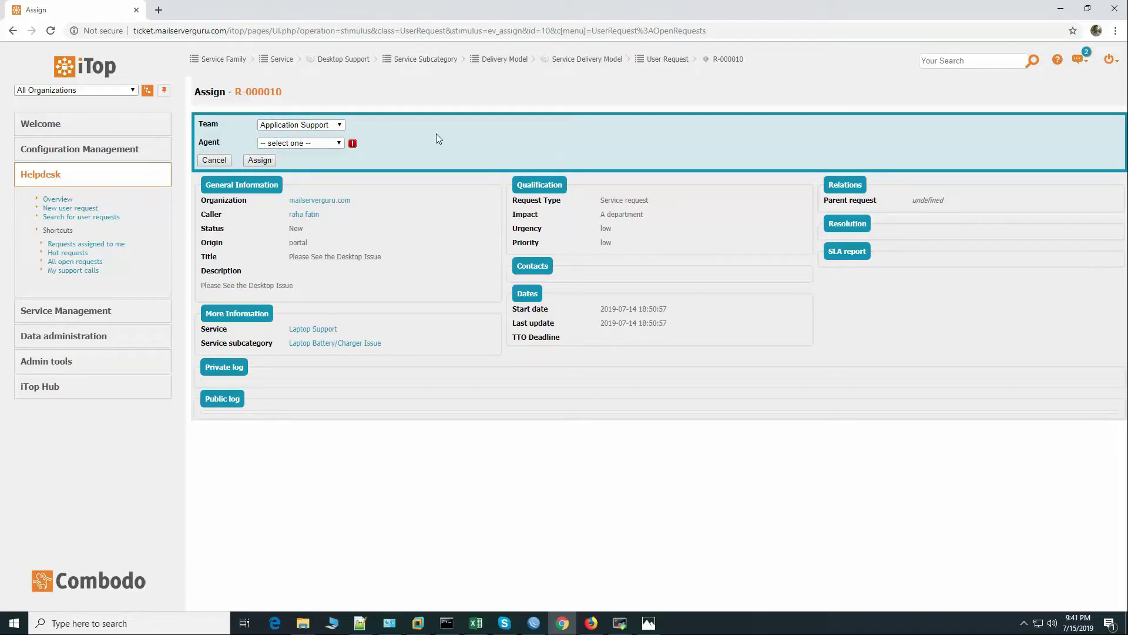
# Step: Leave the form unsaved and open the Service Management list of delivery models
pyautogui.click(85, 340)
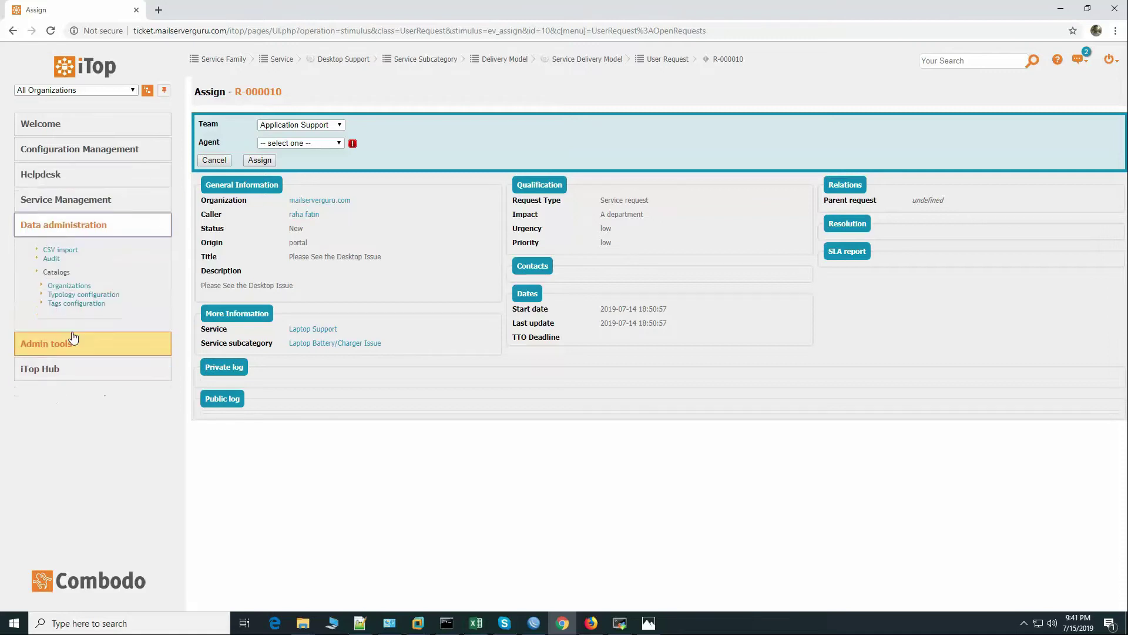
pyautogui.click(101, 205)
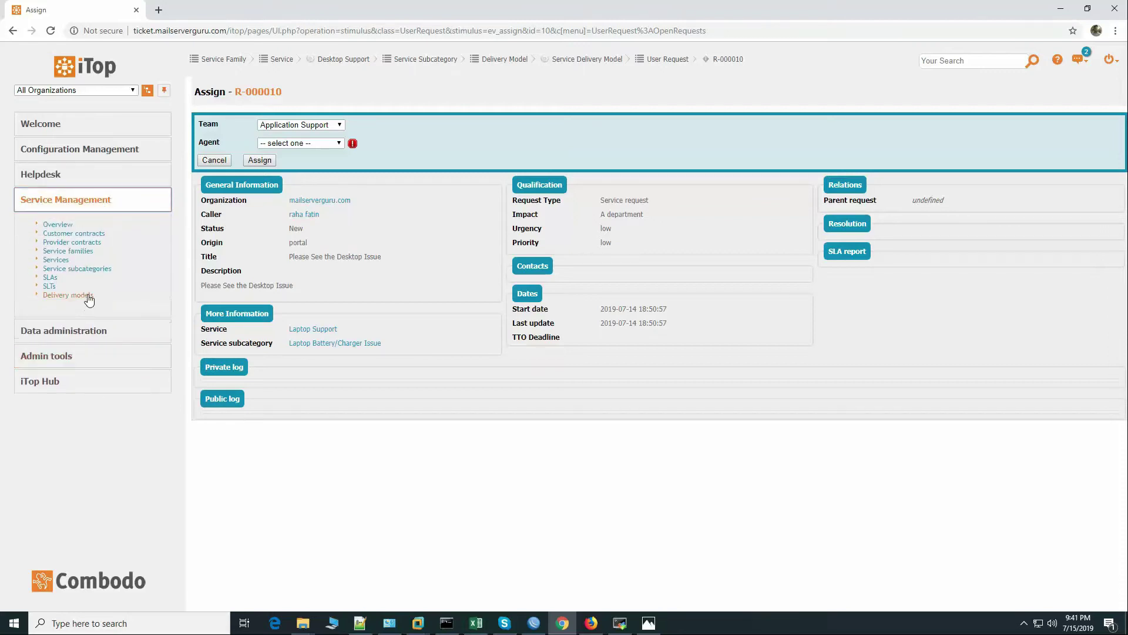
pyautogui.click(82, 295)
# Step: Open the Service Delivery Model and view its Contacts (3) tab of support teams
pyautogui.click(255, 212)
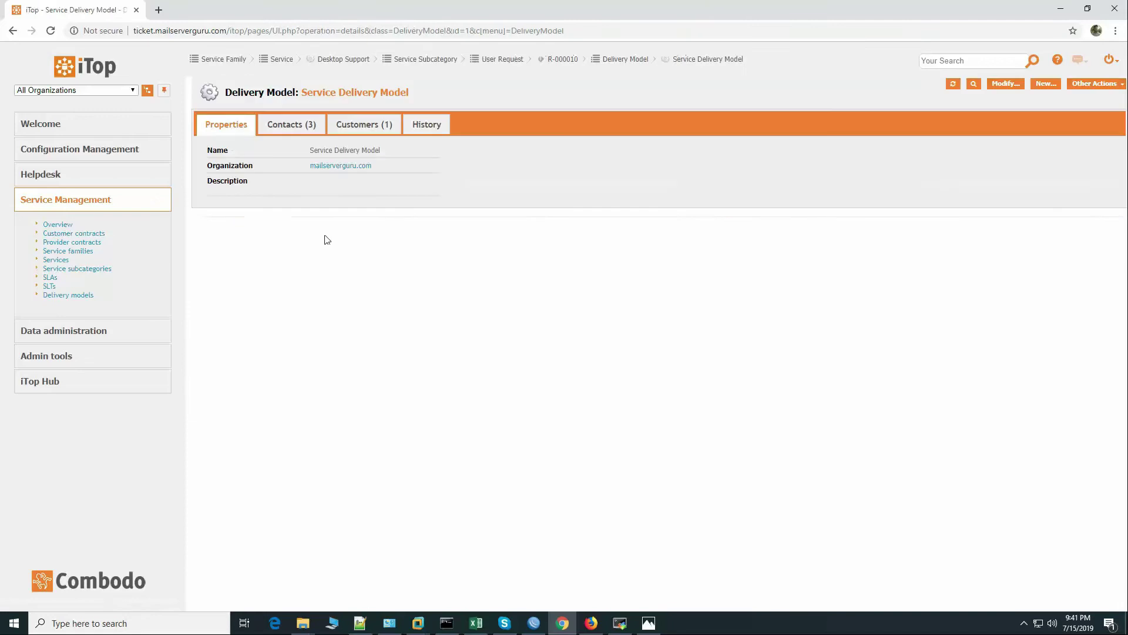
pyautogui.click(299, 128)
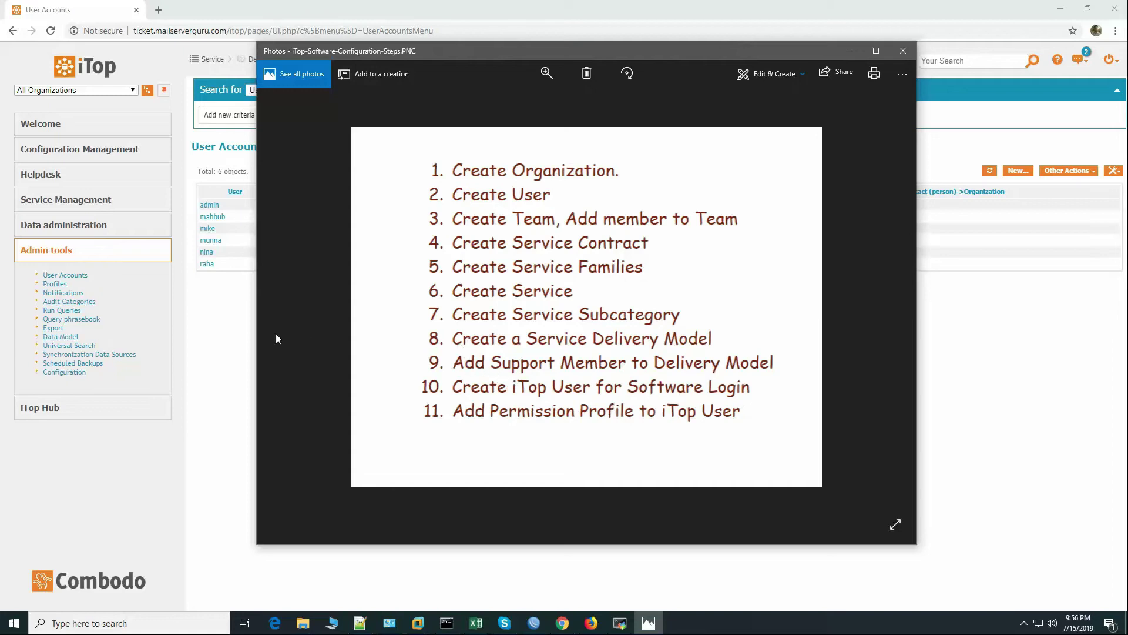
pyautogui.click(219, 351)
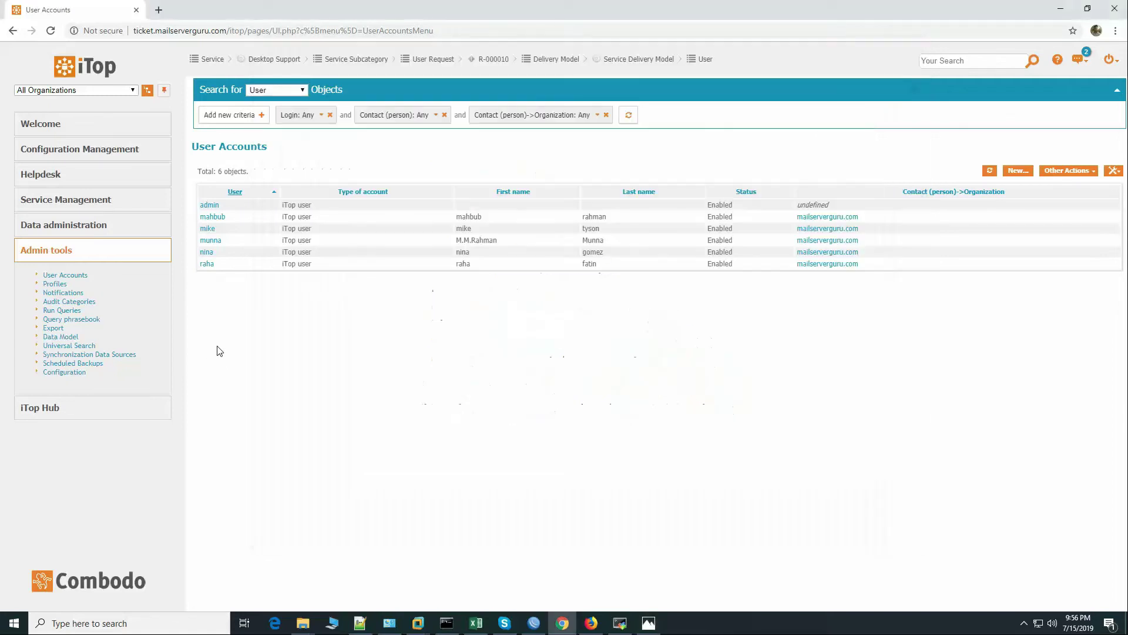
pyautogui.click(70, 151)
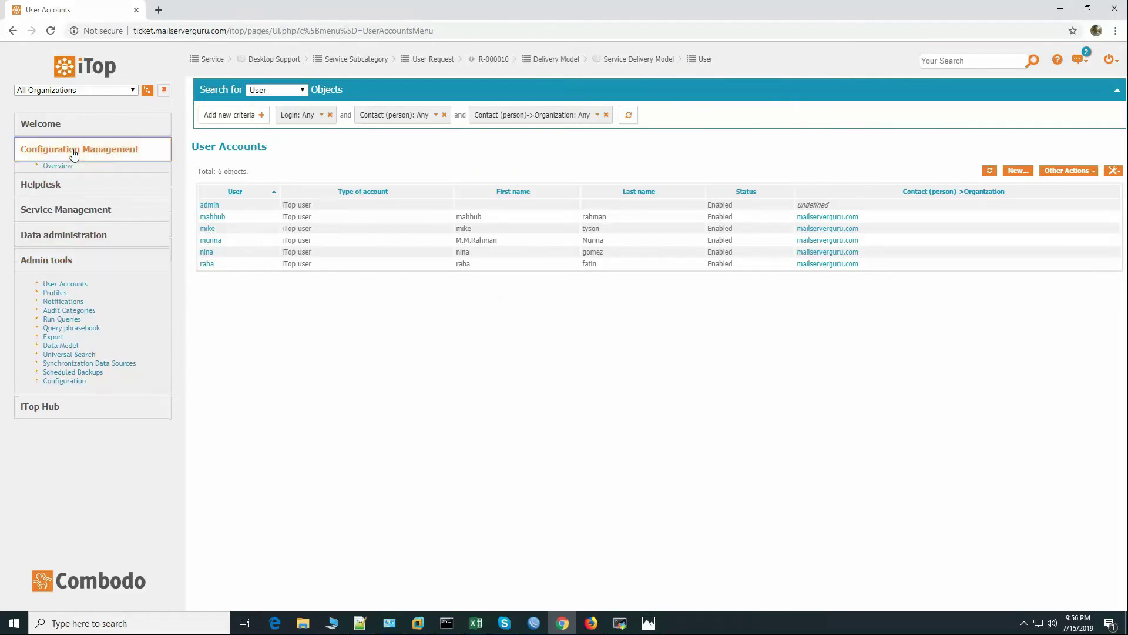
pyautogui.click(56, 187)
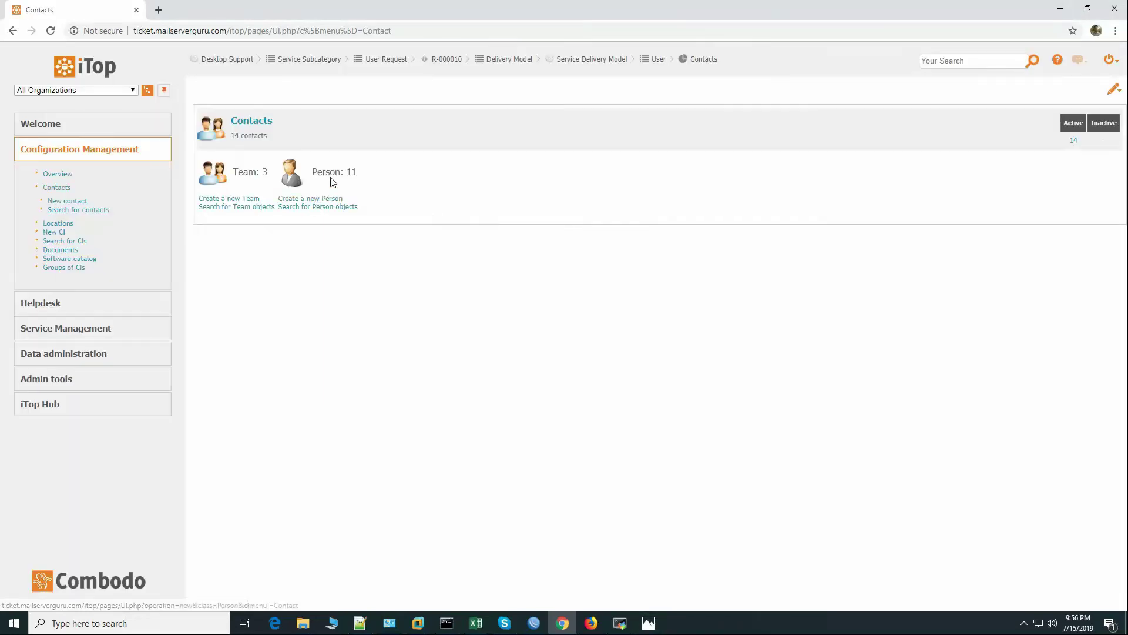
pyautogui.click(334, 176)
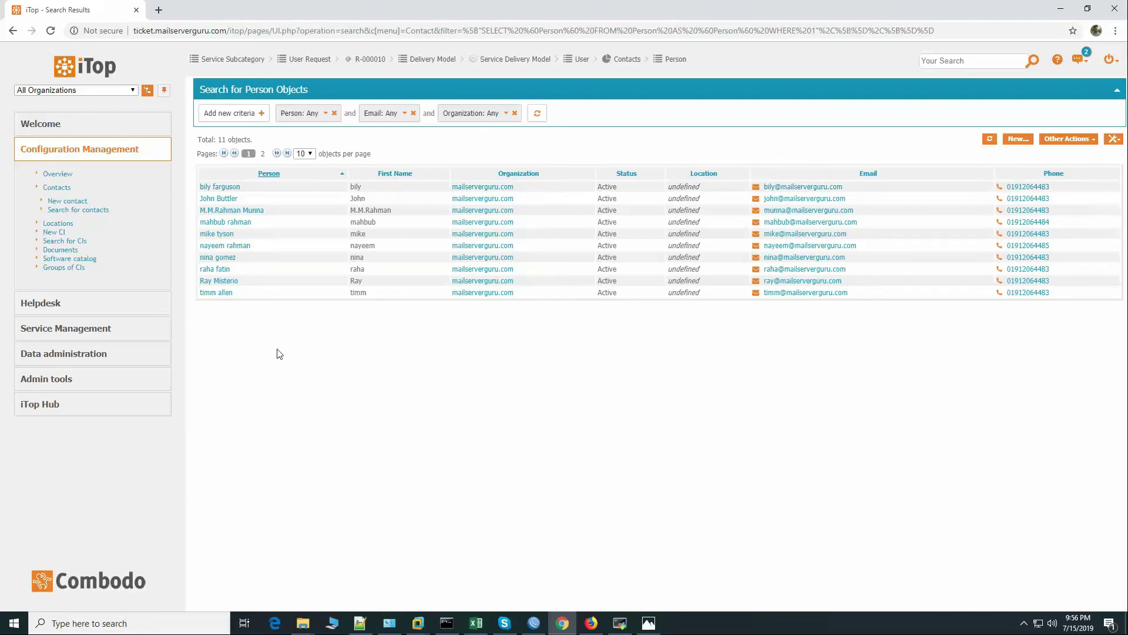
pyautogui.click(88, 381)
pyautogui.click(77, 275)
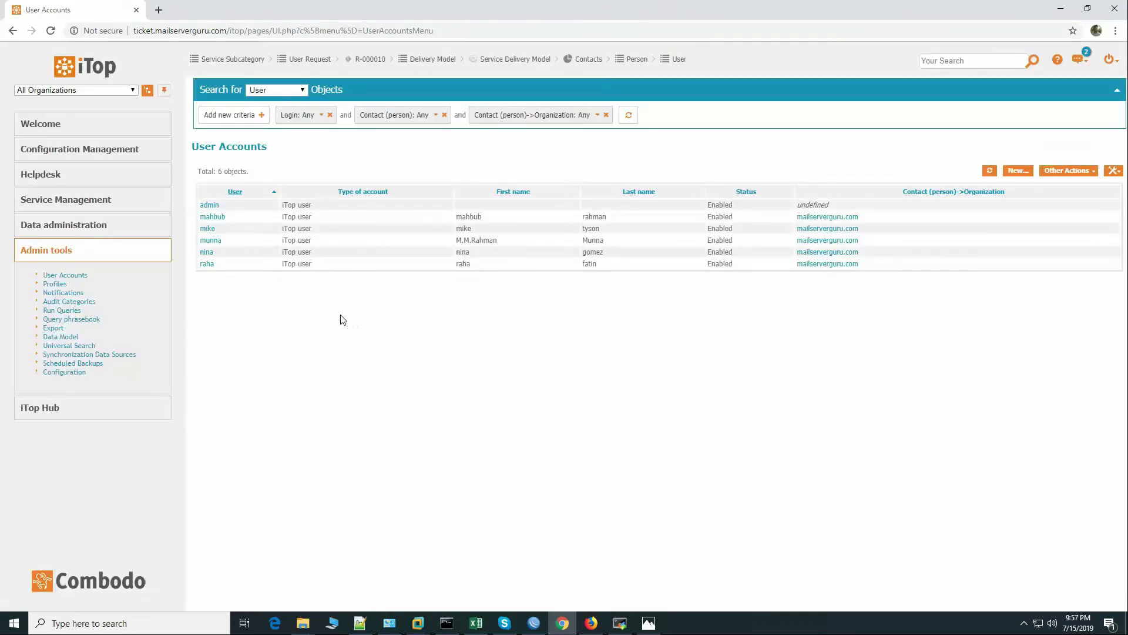
pyautogui.click(652, 624)
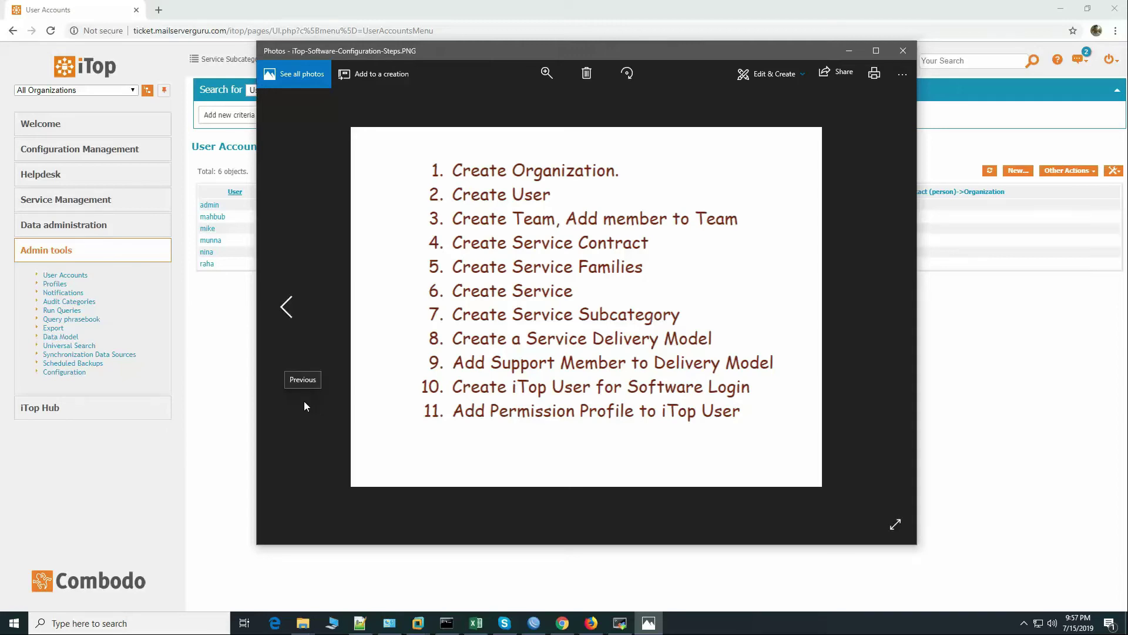
# Step: Bring the iTop User Accounts list in Chrome back in front of the Photos checklist
pyautogui.click(232, 358)
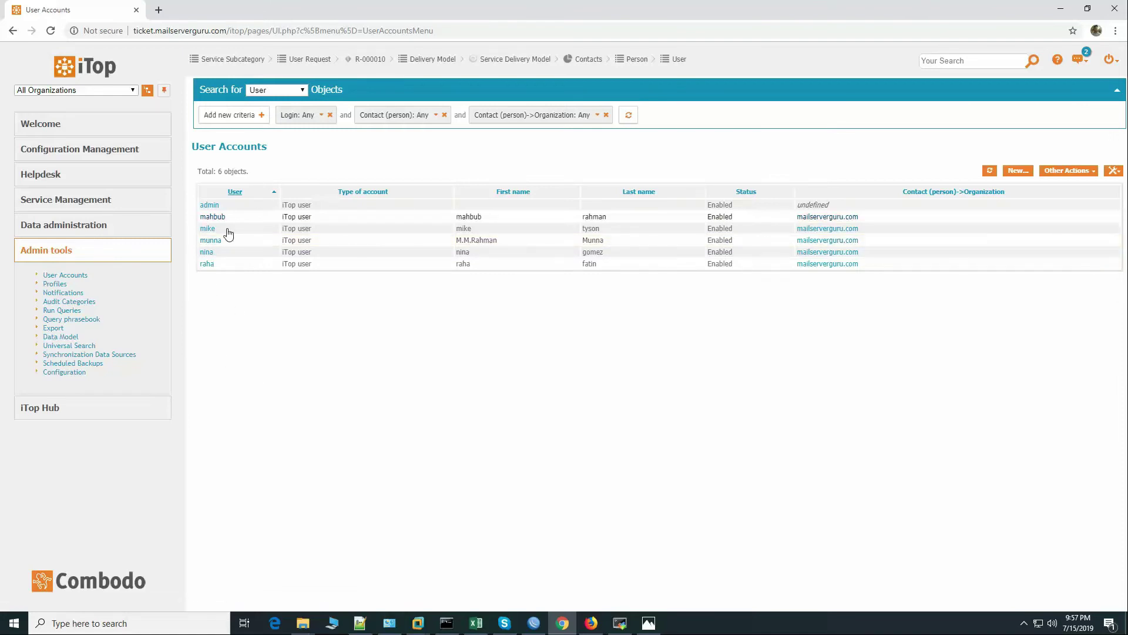
# Step: View the fourth user's 11 profiles in the edit form, cancel unsaved, then open the third user's account
pyautogui.click(211, 241)
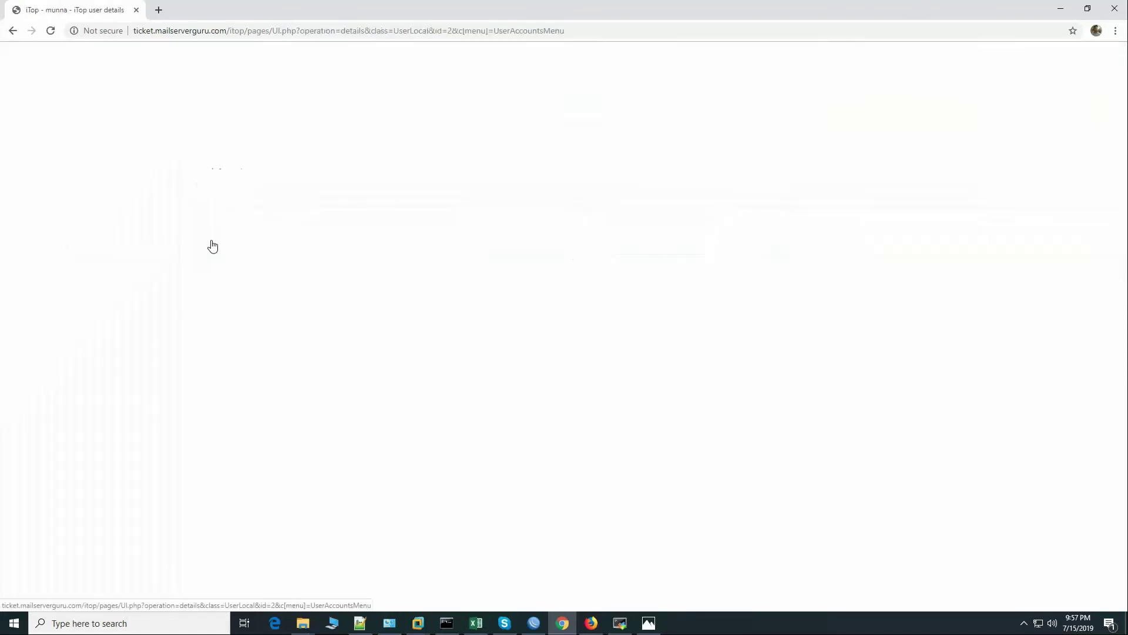
pyautogui.click(1006, 84)
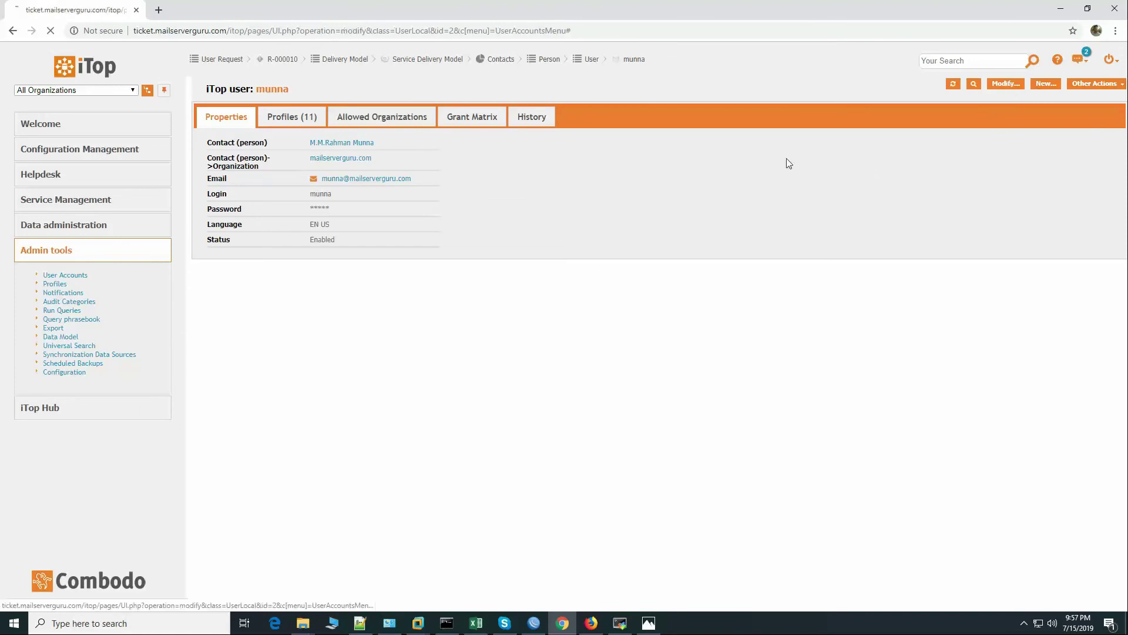
pyautogui.click(311, 147)
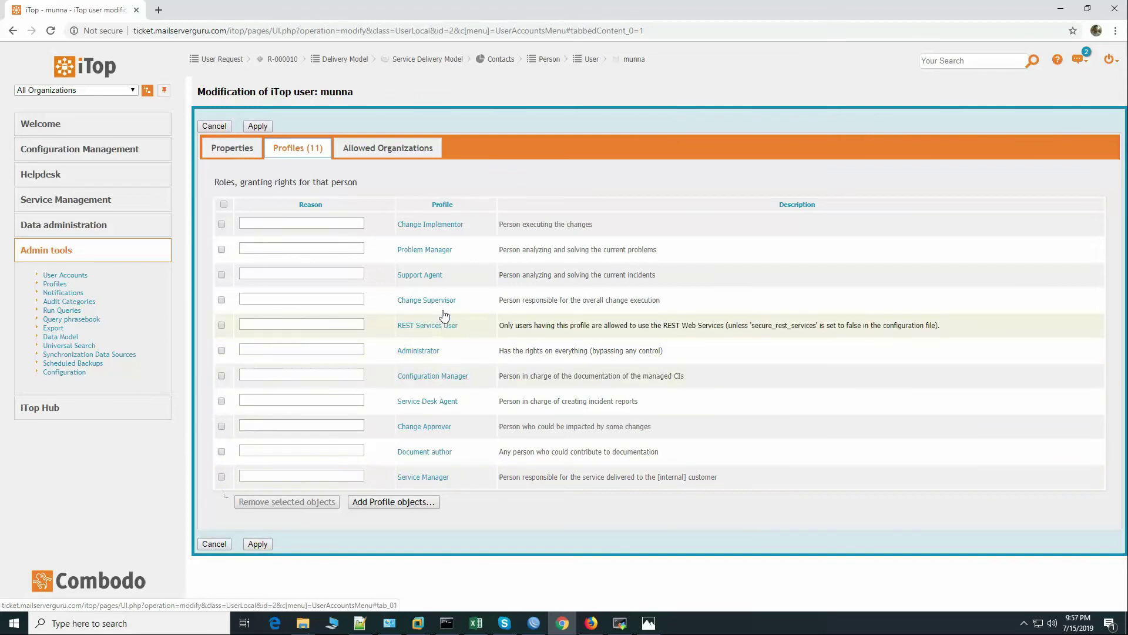
pyautogui.click(212, 126)
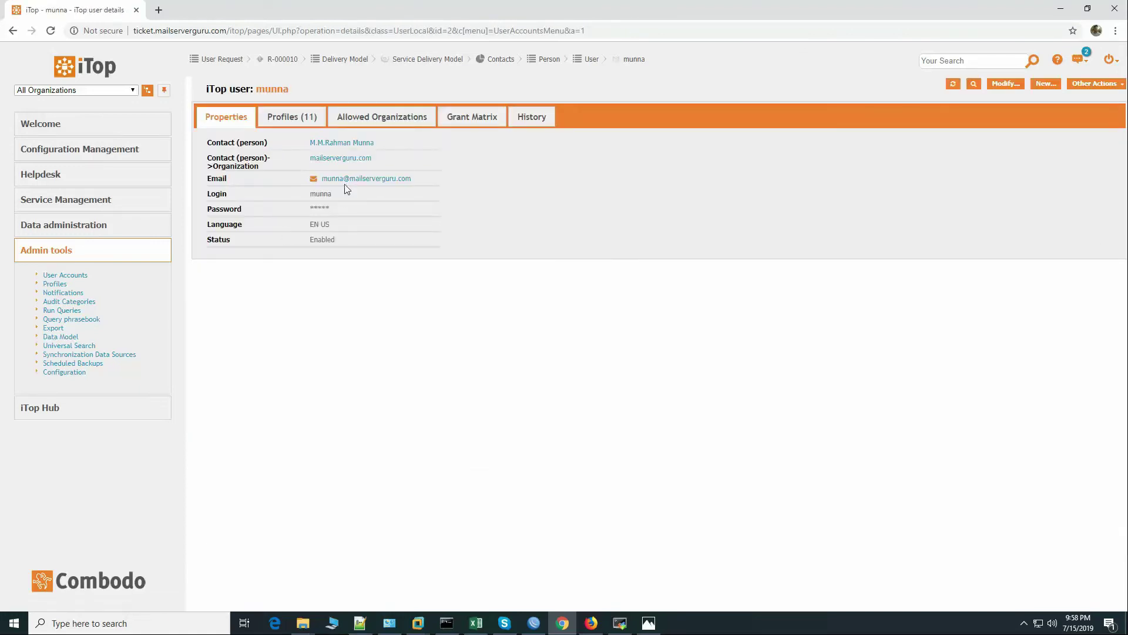
pyautogui.click(66, 275)
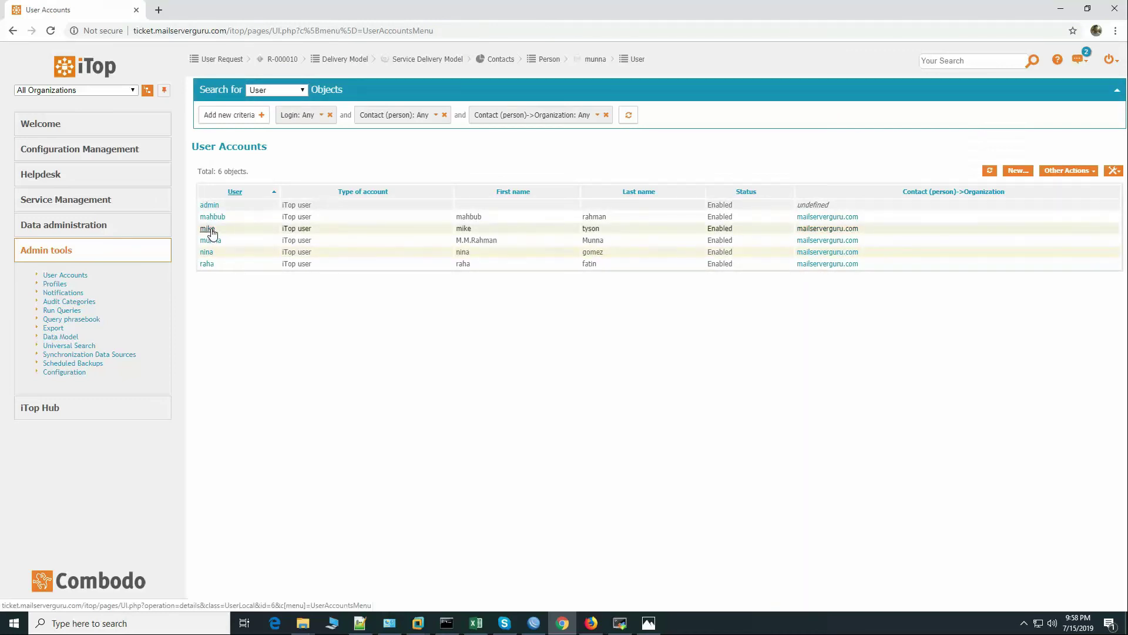
pyautogui.click(211, 230)
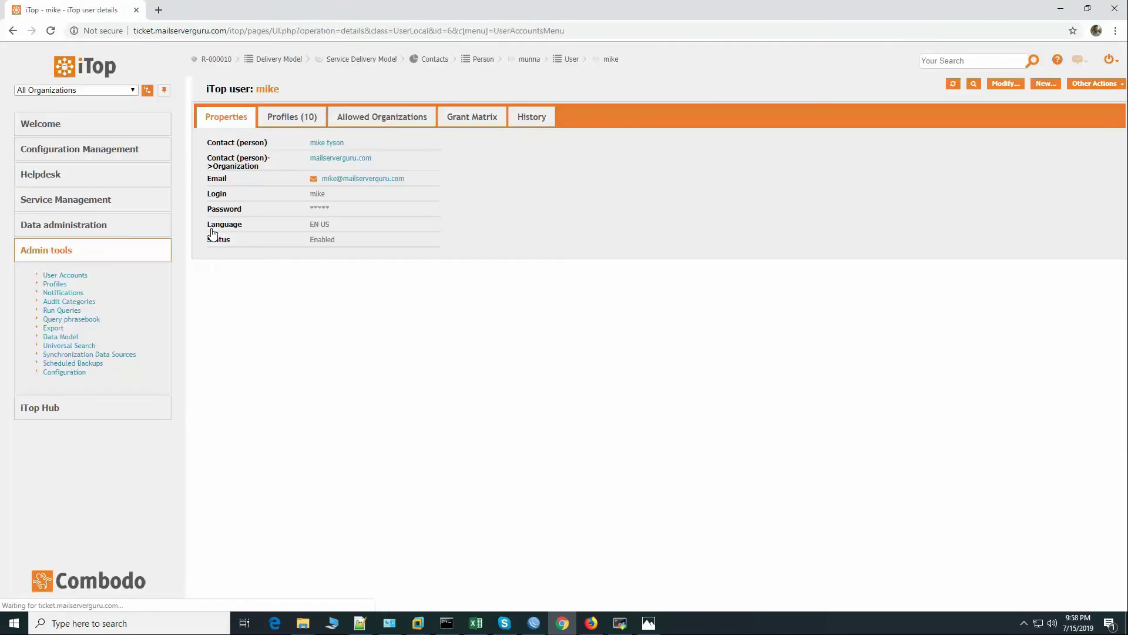
# Step: Review the Profiles (10) tab, then go back to the User Accounts list
pyautogui.click(285, 120)
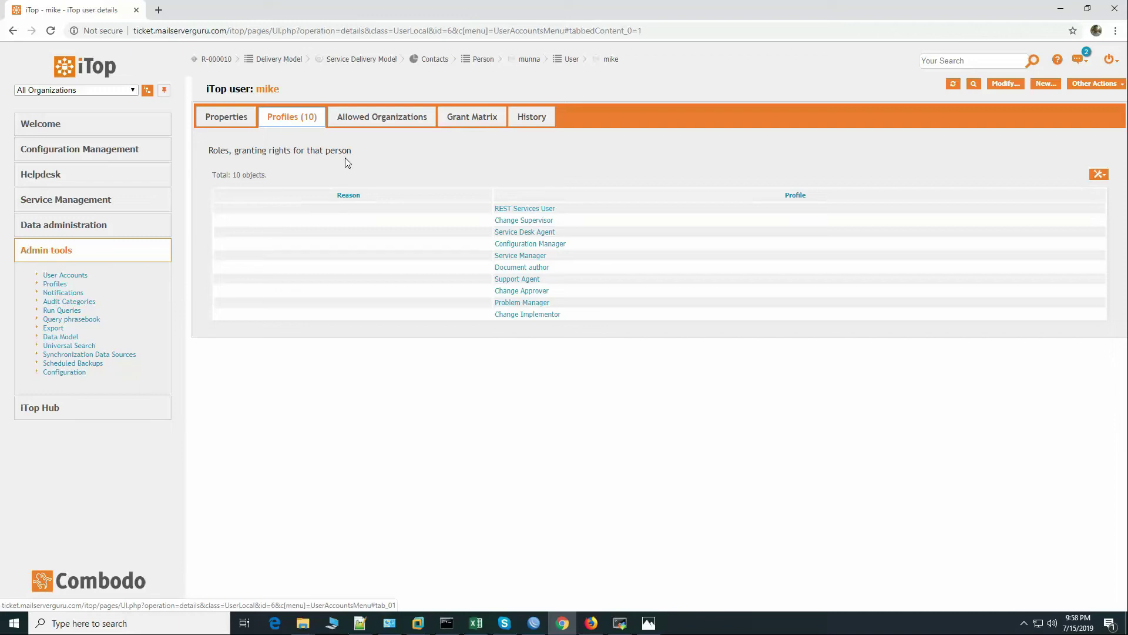
pyautogui.click(66, 275)
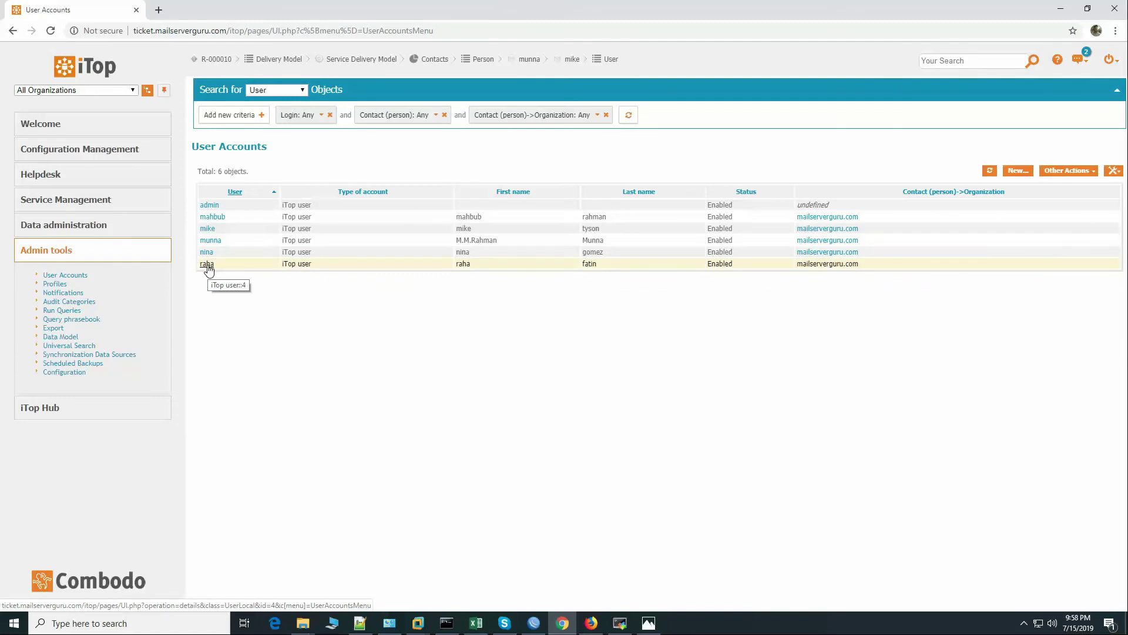
# Step: Show the last user's single Portal user profile, compare their Firefox portal, then bring up Photos
pyautogui.click(208, 265)
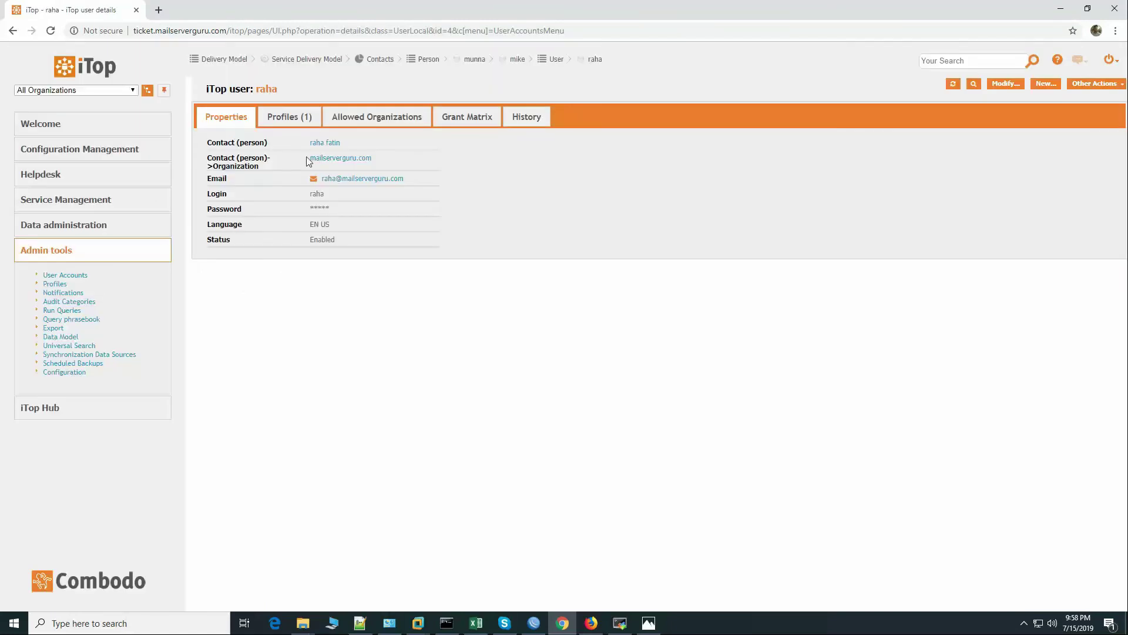
pyautogui.click(291, 117)
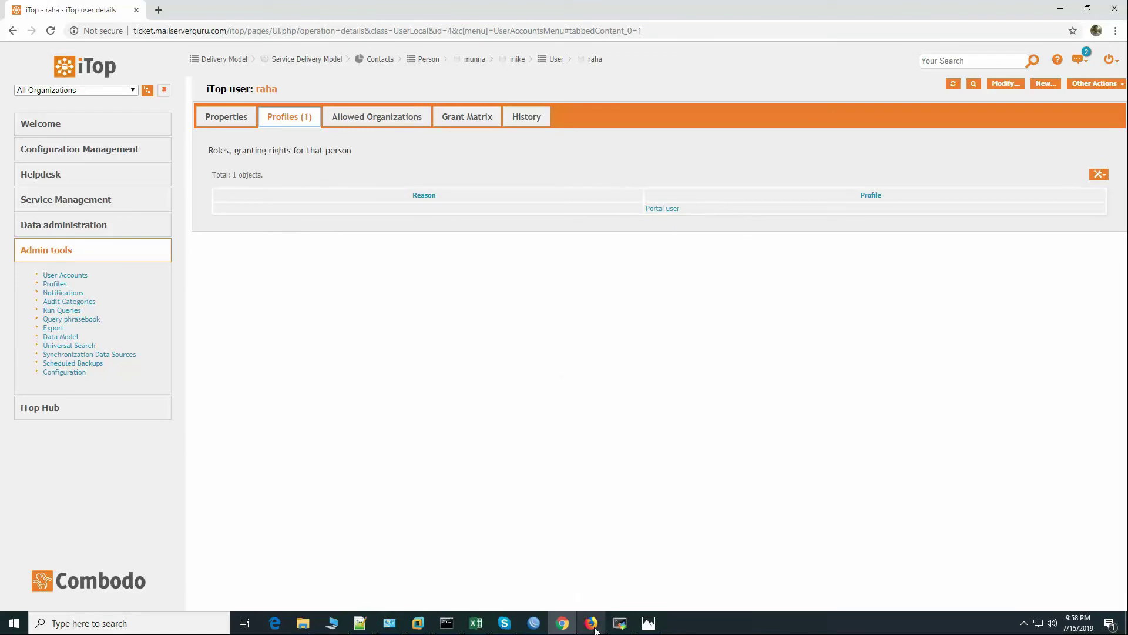
pyautogui.moveTo(593, 628)
pyautogui.click(584, 586)
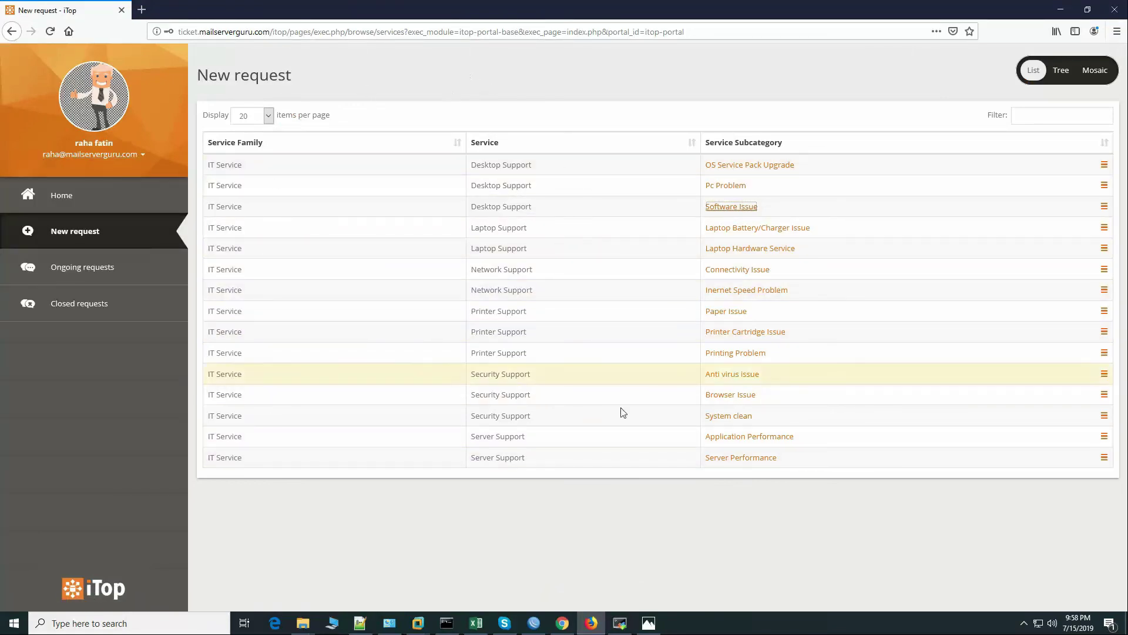
pyautogui.click(562, 623)
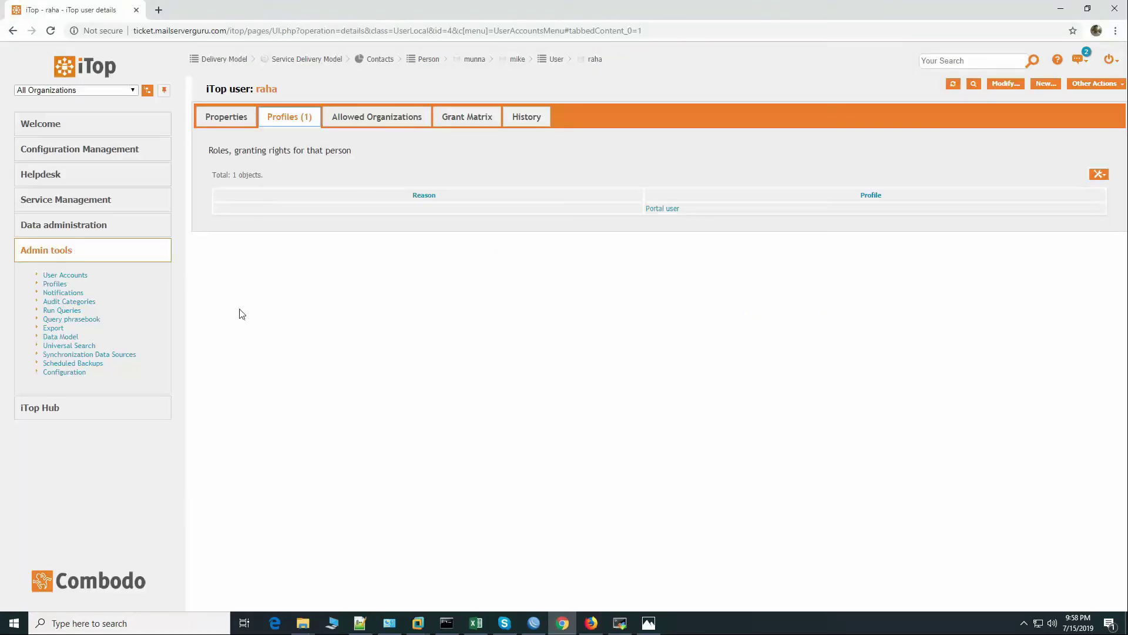
pyautogui.click(649, 623)
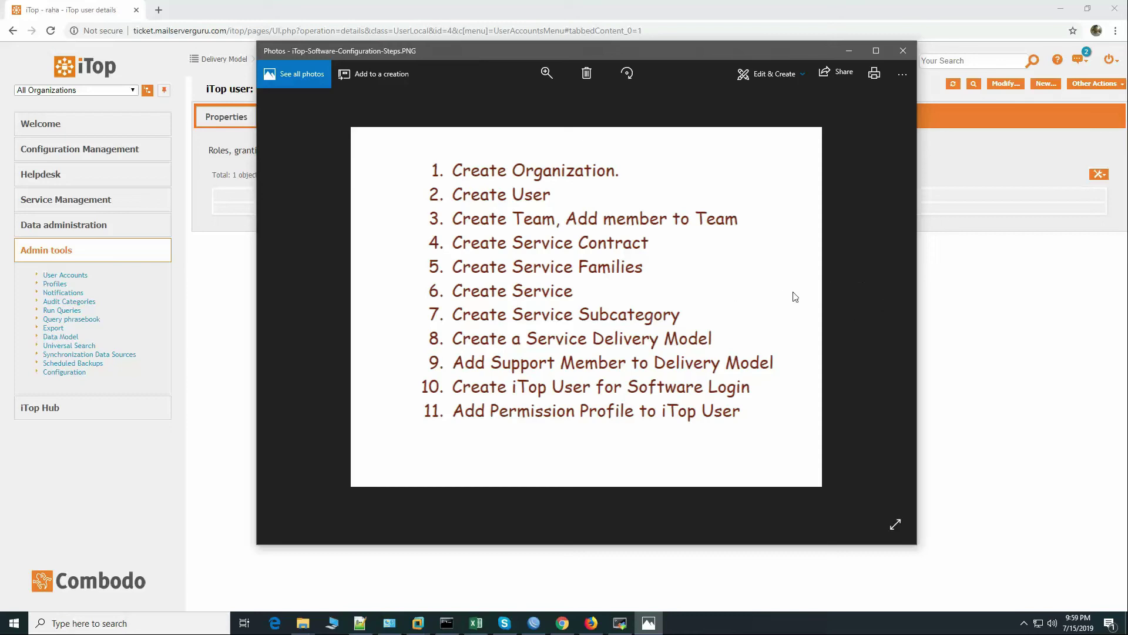
# Step: Advance Photos to the next steps image, then open Admin tools > Notifications showing four triggers
pyautogui.click(891, 309)
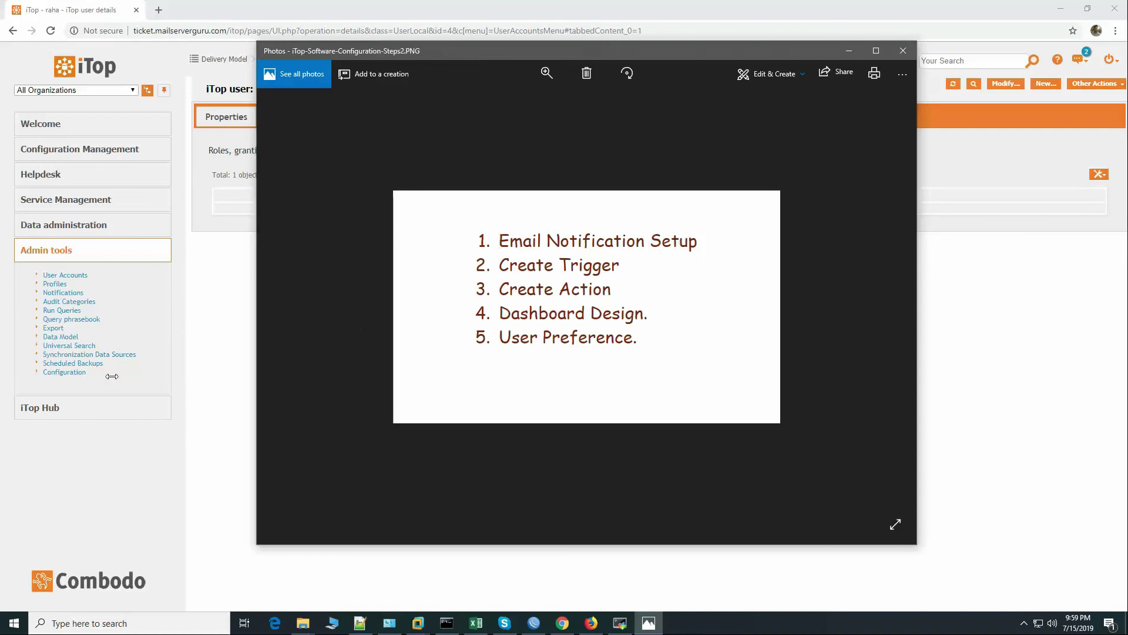
pyautogui.click(72, 295)
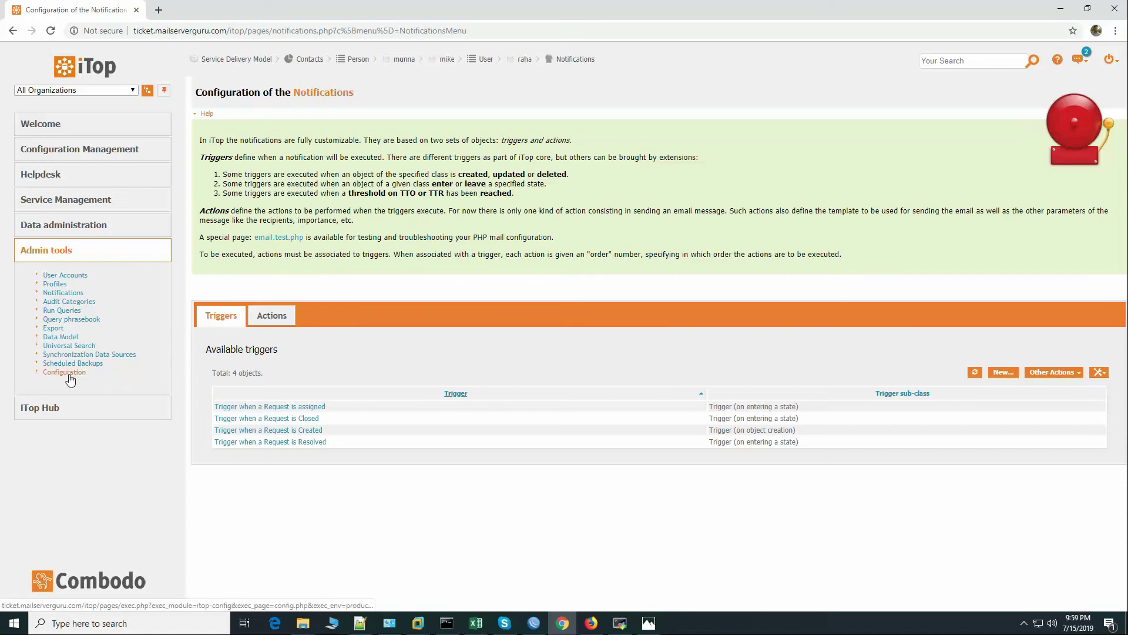
pyautogui.click(648, 623)
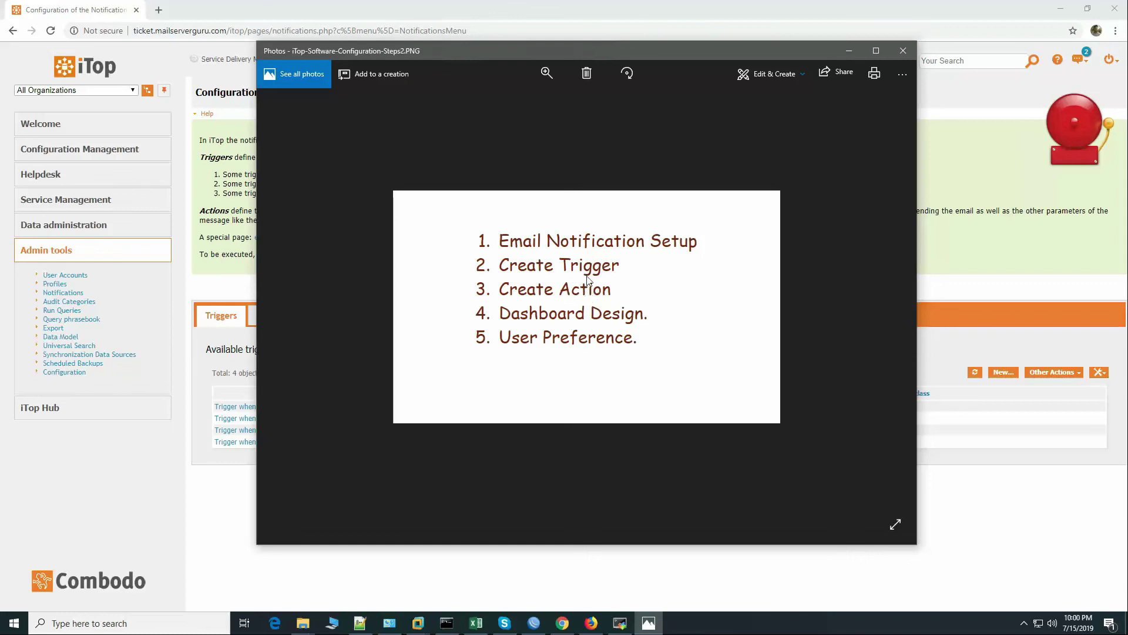
pyautogui.click(218, 371)
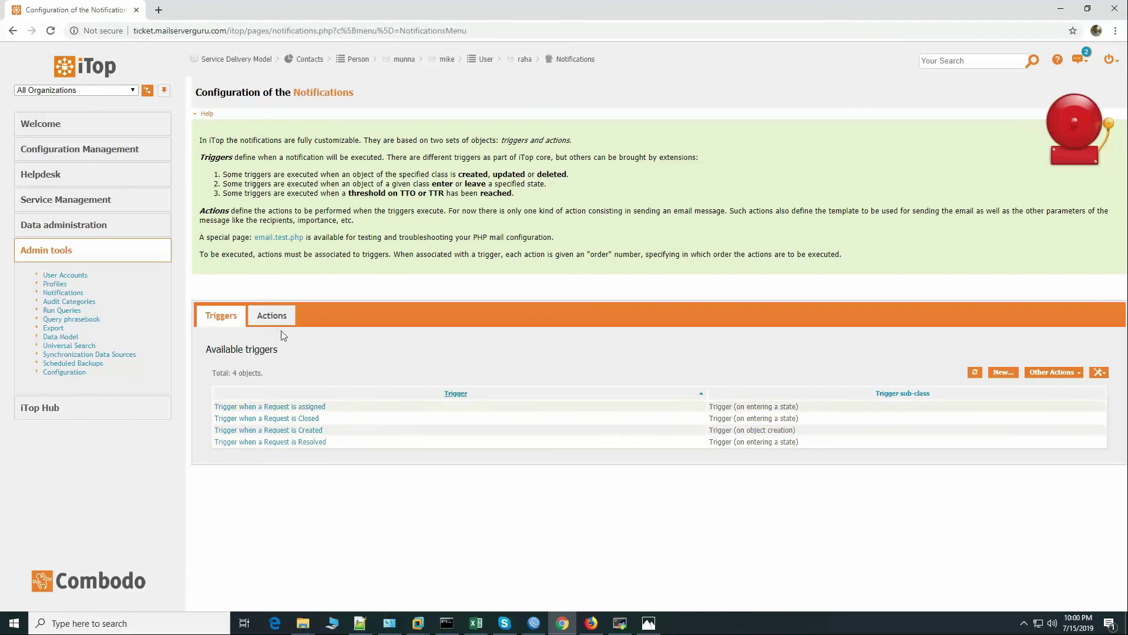
pyautogui.click(270, 315)
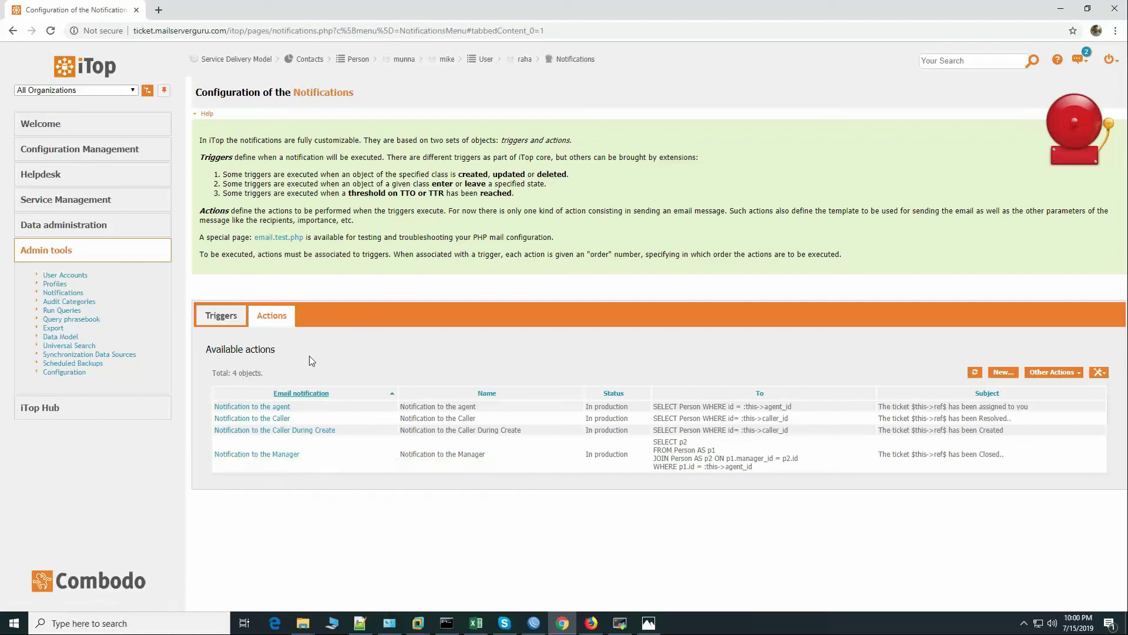
pyautogui.click(226, 318)
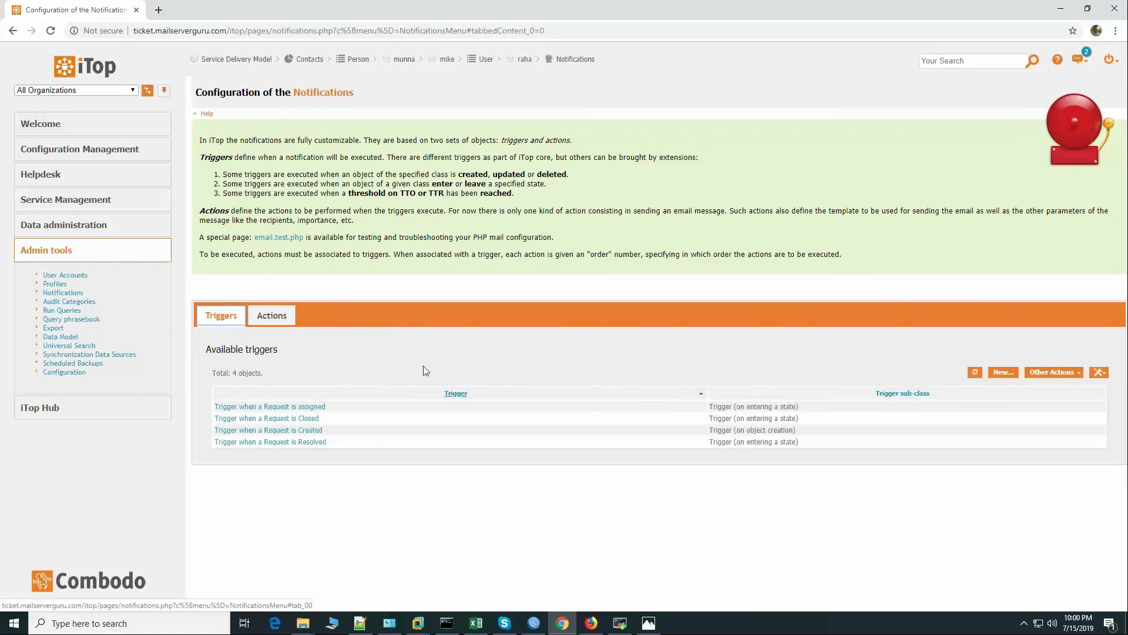
pyautogui.click(648, 623)
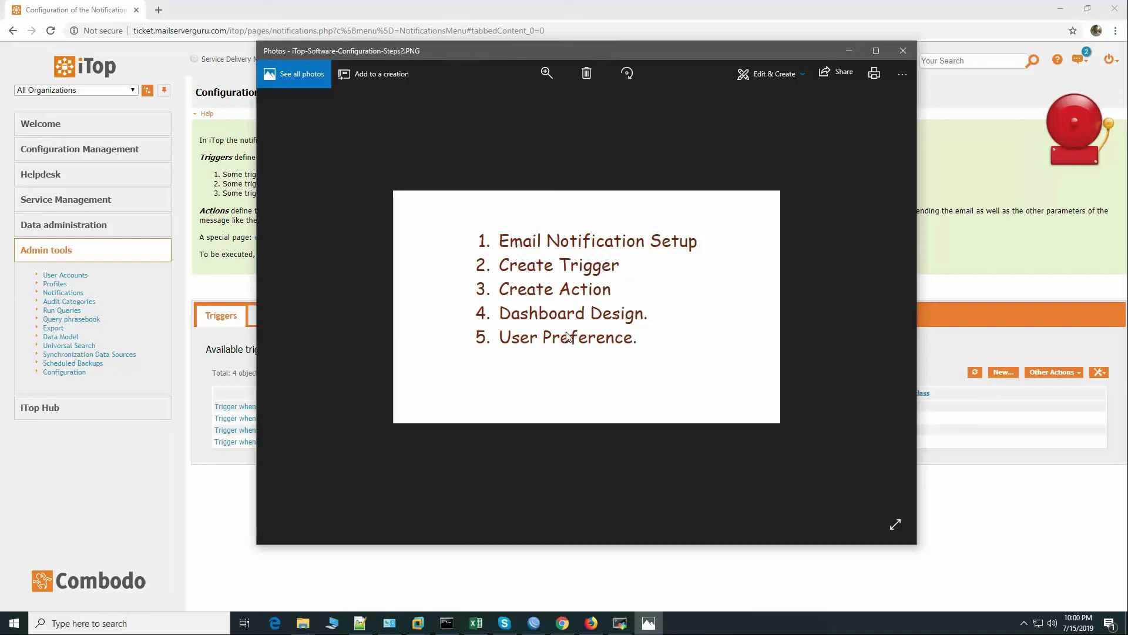
pyautogui.click(235, 289)
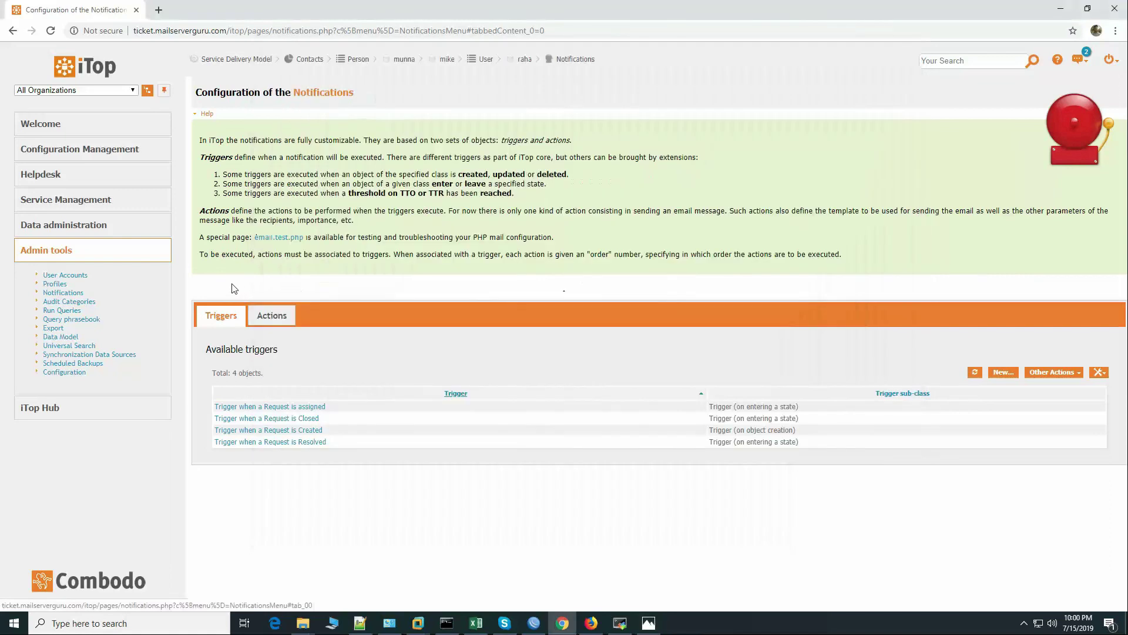
# Step: Open iTop's Welcome page with seven open requests, then switch back to the Photos steps list
pyautogui.click(60, 132)
pyautogui.click(57, 145)
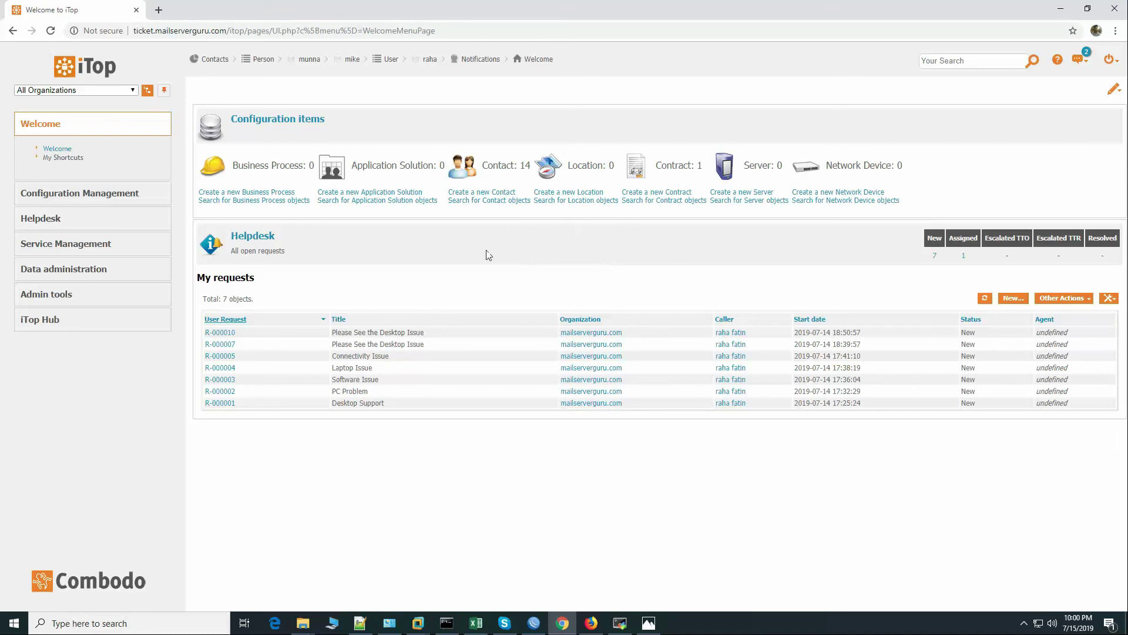
pyautogui.hotkey('alt', 'Tab')
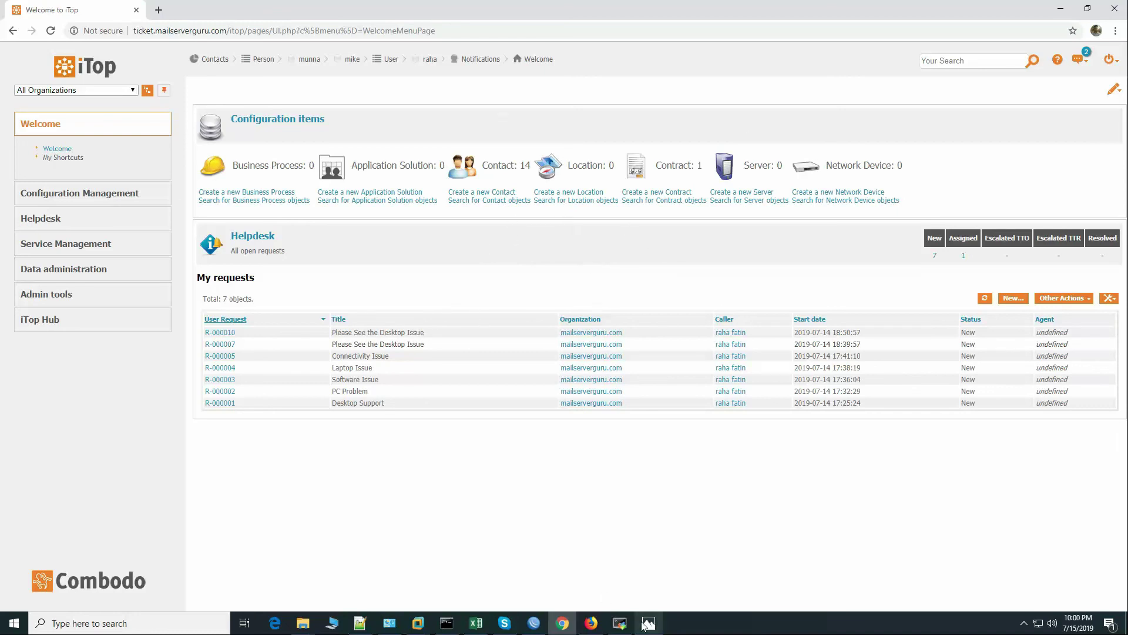